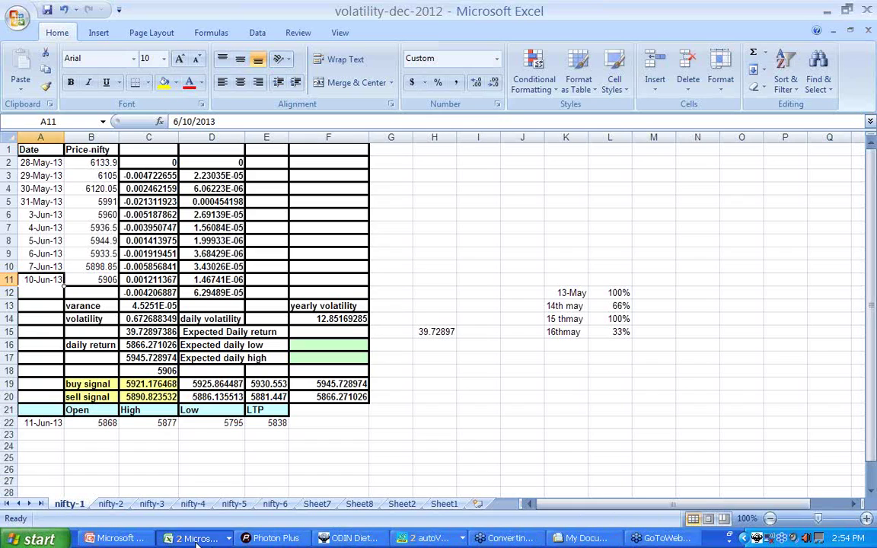
- Switch to the FUTIDX_NIFTY_12-05-2013_TO_10-06-2013 workbook and examine the LTP values for 3-Jun-13 through 10-Jun-13
{"action": "left_click", "coordinate": [194, 538]}
{"action": "left_click", "coordinate": [209, 502]}
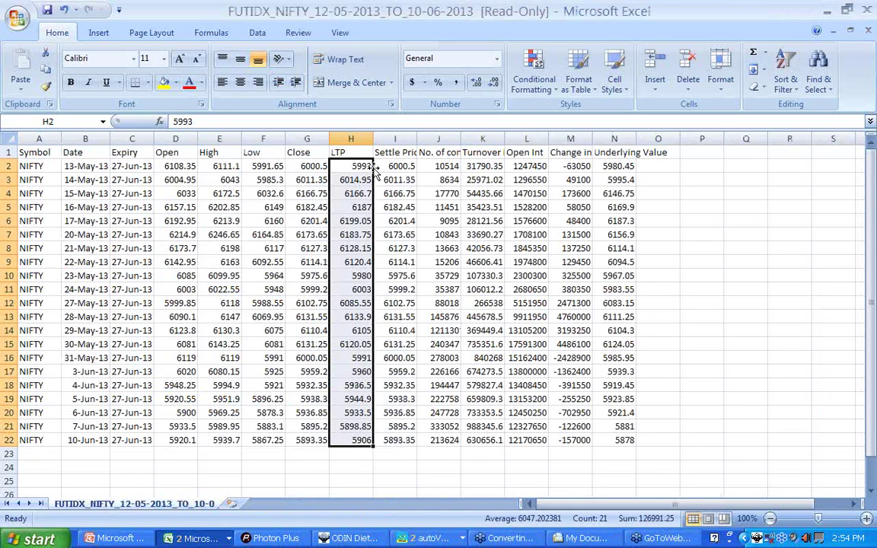
{"action": "left_click", "coordinate": [357, 440]}
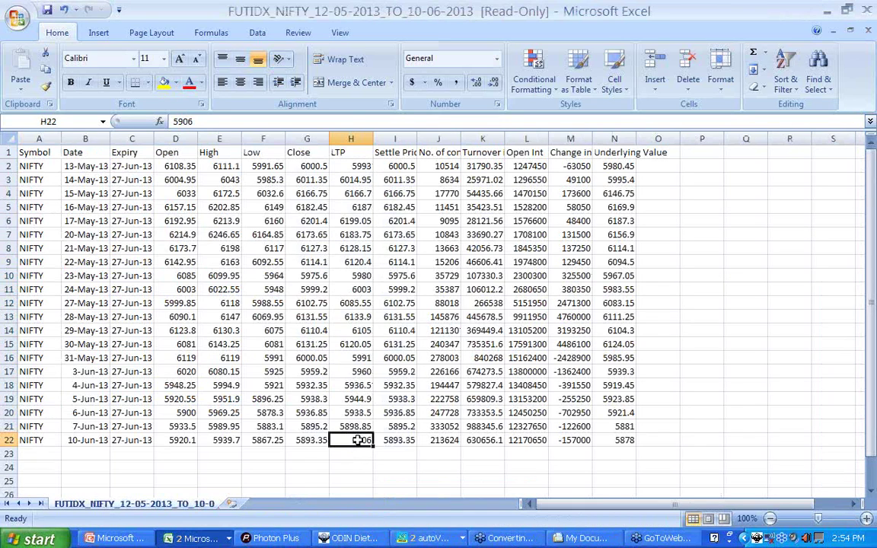
{"action": "key", "text": "Right"}
{"action": "left_click_drag", "start_coordinate": [360, 445], "coordinate": [357, 371]}
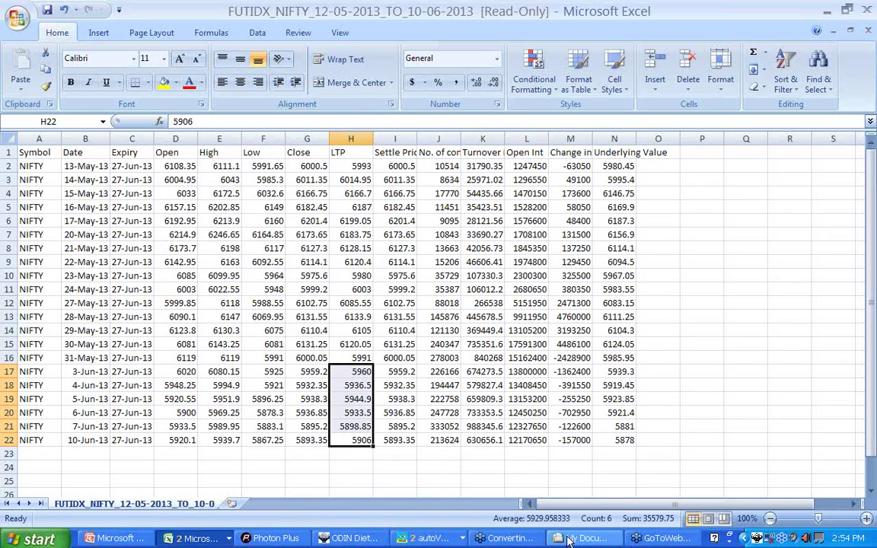
- Return to the volatility-dec-2012 workbook and clear the return and squared-return formulas in C3:D11 of the nifty-1 sheet
{"action": "left_click", "coordinate": [194, 538]}
{"action": "left_click", "coordinate": [200, 519]}
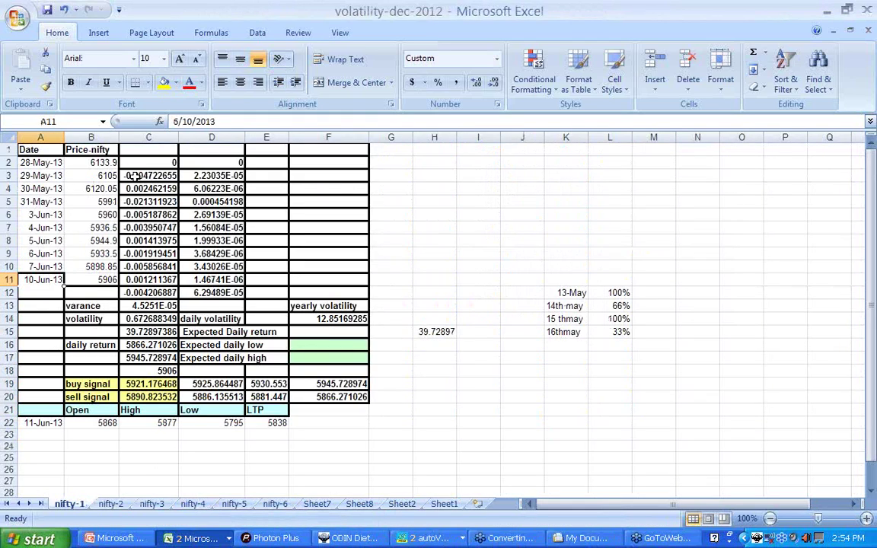
{"action": "left_click_drag", "start_coordinate": [136, 169], "coordinate": [218, 280]}
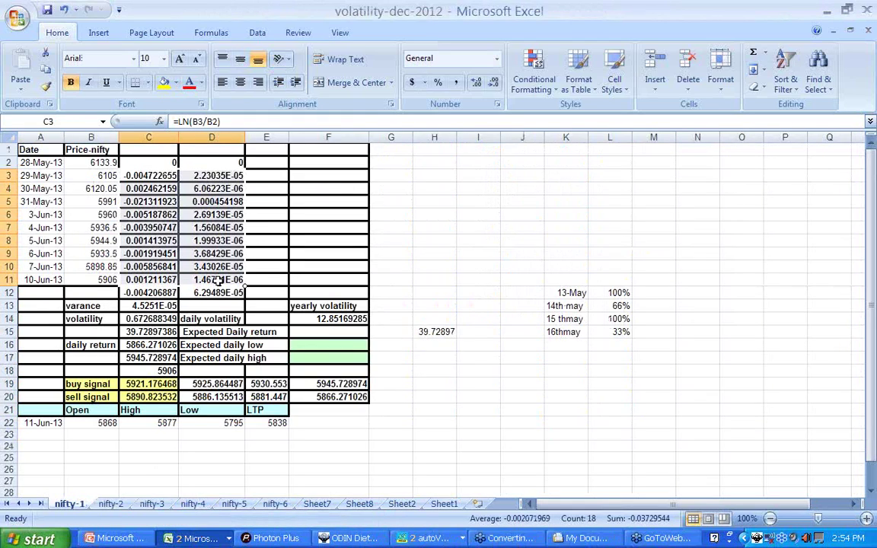
{"action": "key", "text": "Delete"}
- Enter the logarithmic return formula =LN(B3/B2) in cell C3 for 29-May-13
{"action": "left_click", "coordinate": [160, 175]}
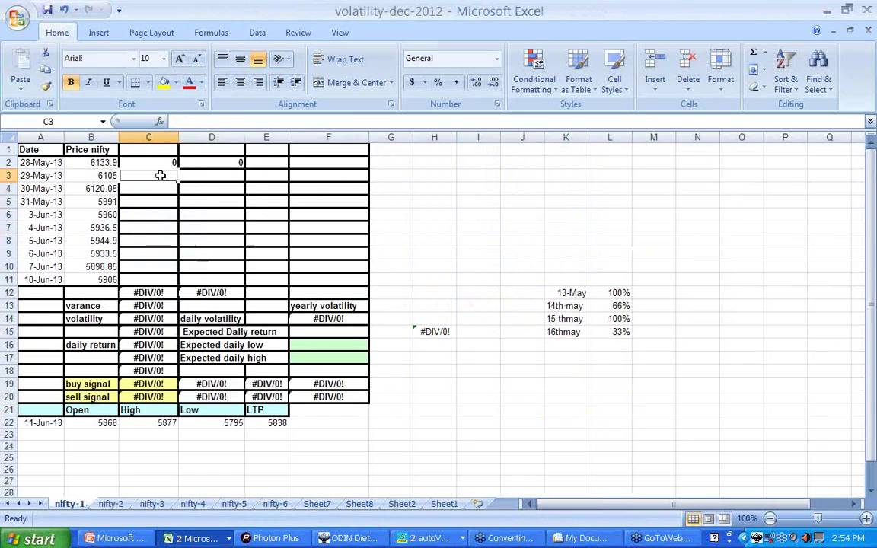
{"action": "type", "text": "="}
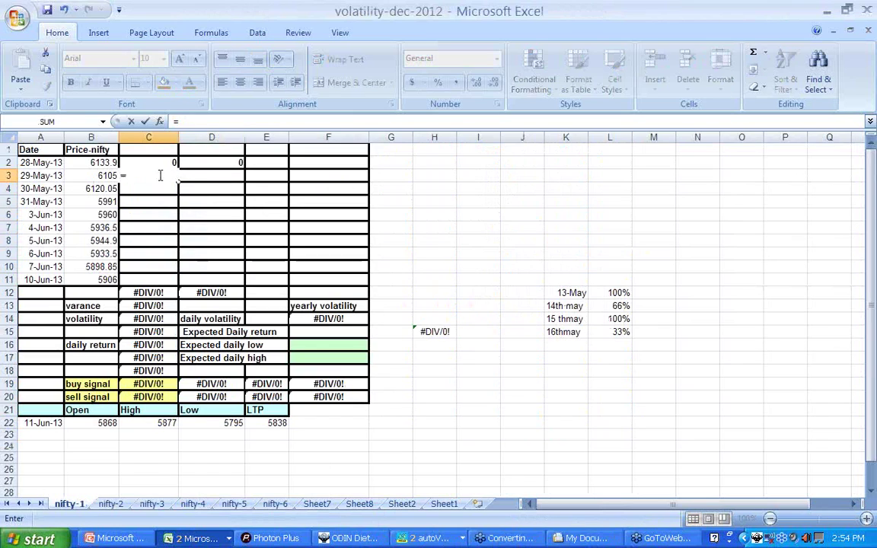
{"action": "type", "text": "Ln"}
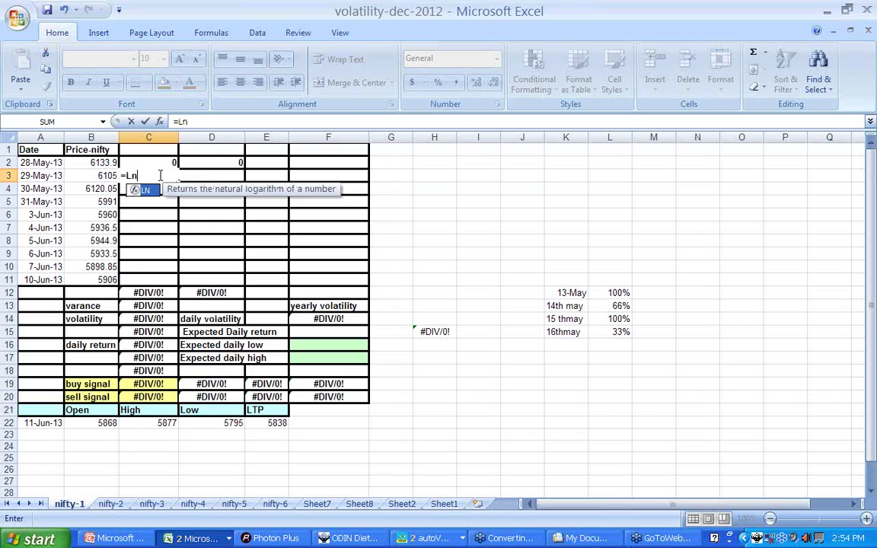
{"action": "type", "text": "("}
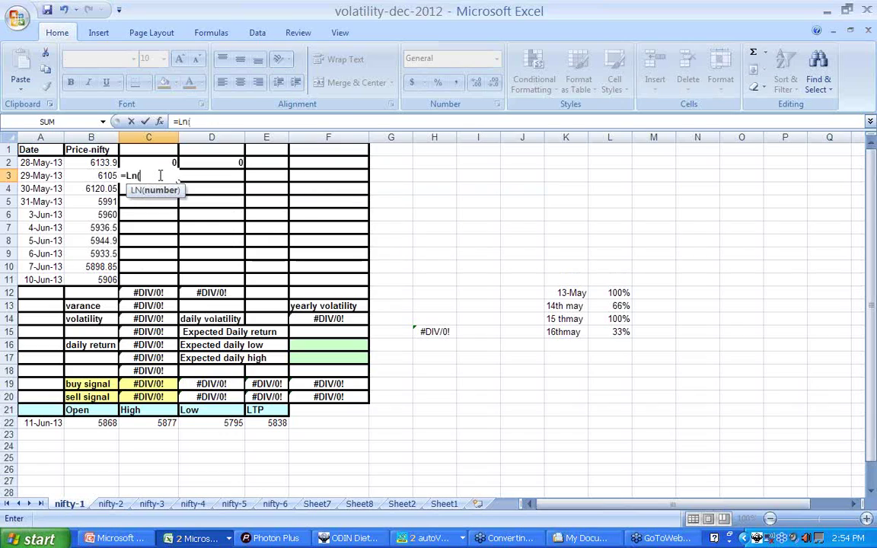
{"action": "left_click", "coordinate": [112, 176]}
{"action": "type", "text": "/"}
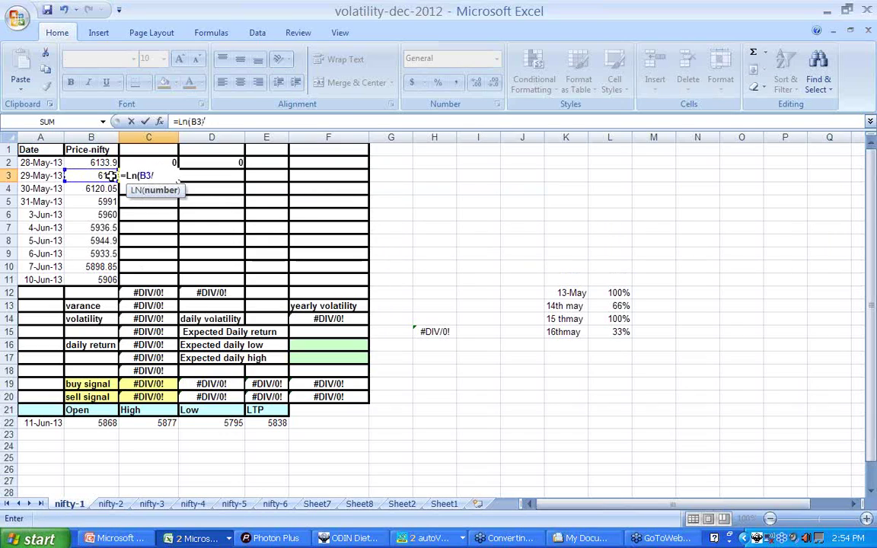
{"action": "left_click", "coordinate": [103, 163]}
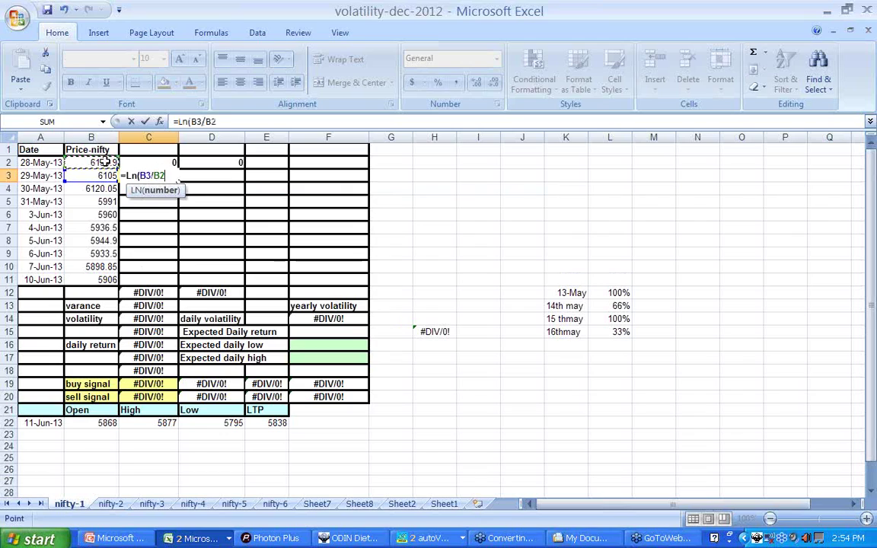
{"action": "type", "text": ")"}
{"action": "key", "text": "Return"}
- Enter the squared-return formula =C3^2 in cell D3
{"action": "left_click", "coordinate": [213, 174]}
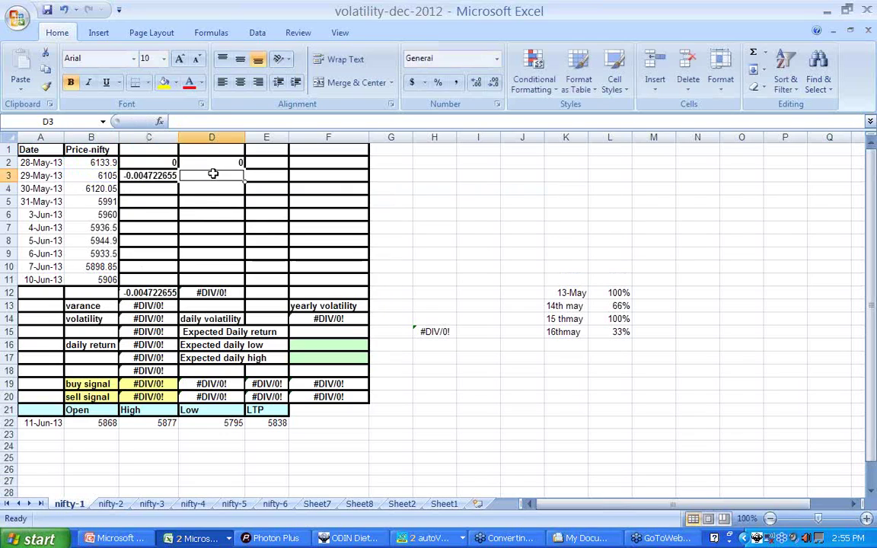
{"action": "type", "text": "="}
{"action": "left_click", "coordinate": [161, 175]}
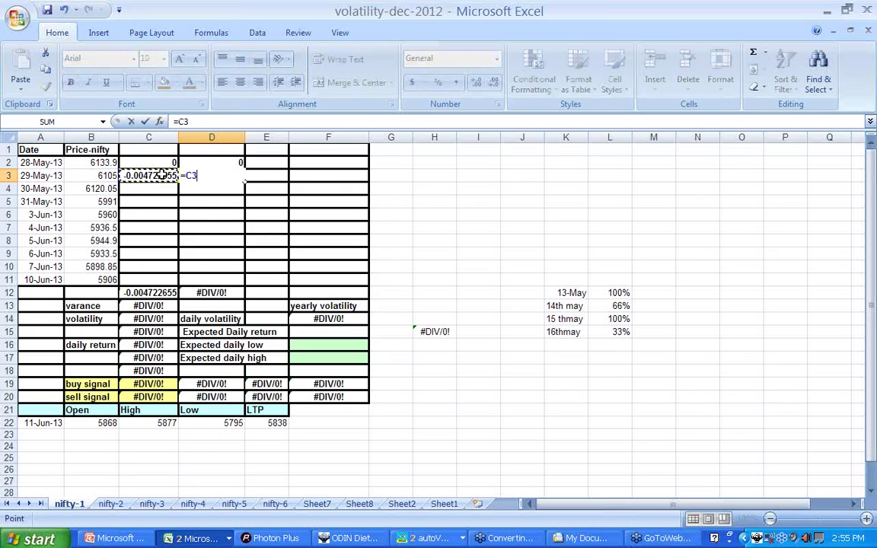
{"action": "type", "text": "^2"}
{"action": "key", "text": "Return"}
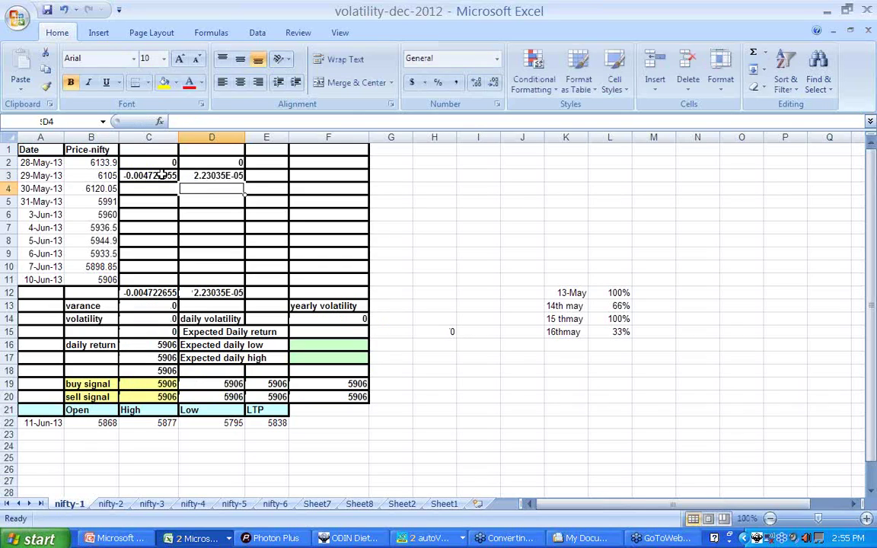
- Copy the C3:D3 formulas down through rows 4 to 10 and paste them into row 11 as well
{"action": "left_click_drag", "start_coordinate": [148, 175], "coordinate": [220, 174]}
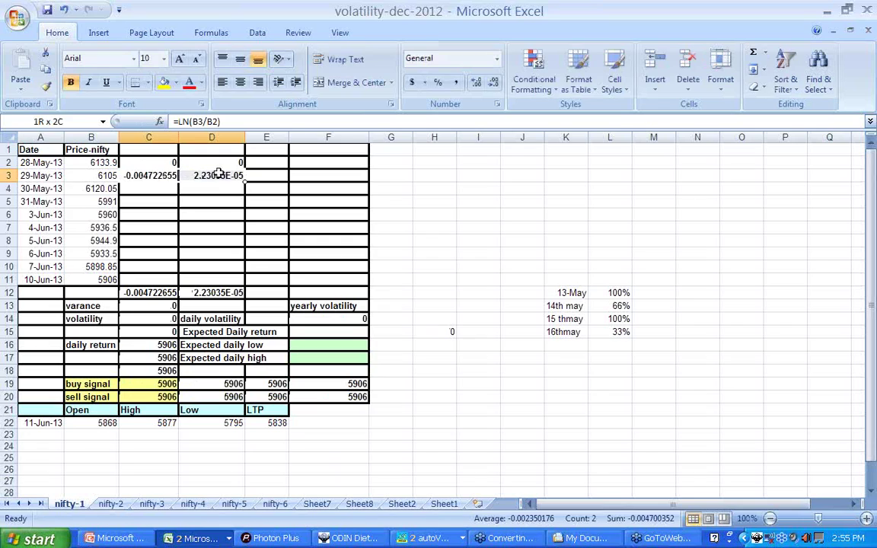
{"action": "key", "text": "ctrl+c"}
{"action": "left_click", "coordinate": [167, 188]}
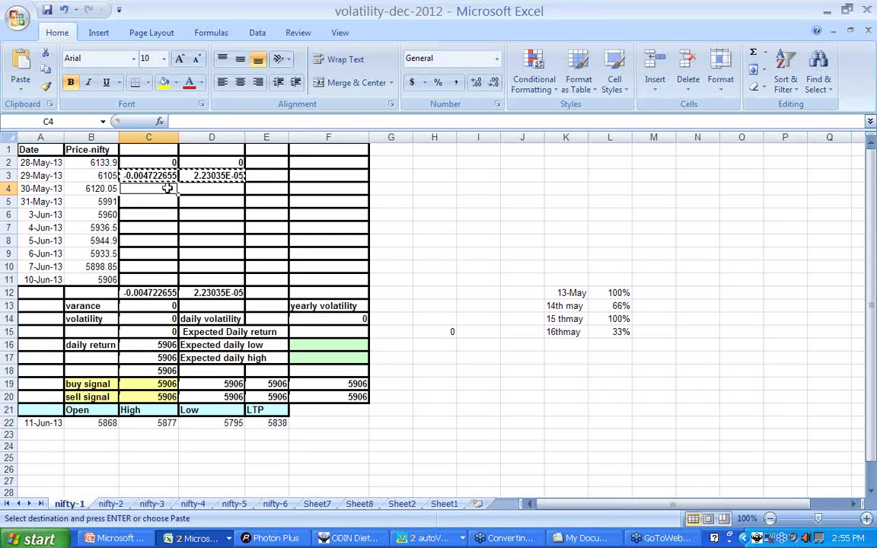
{"action": "left_click_drag", "start_coordinate": [167, 188], "coordinate": [215, 269]}
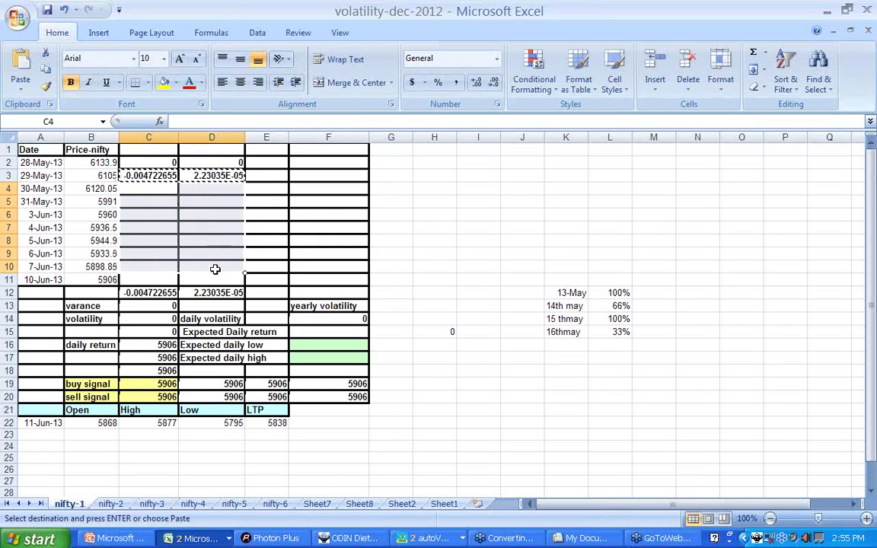
{"action": "key", "text": "ctrl+v"}
{"action": "left_click", "coordinate": [138, 280]}
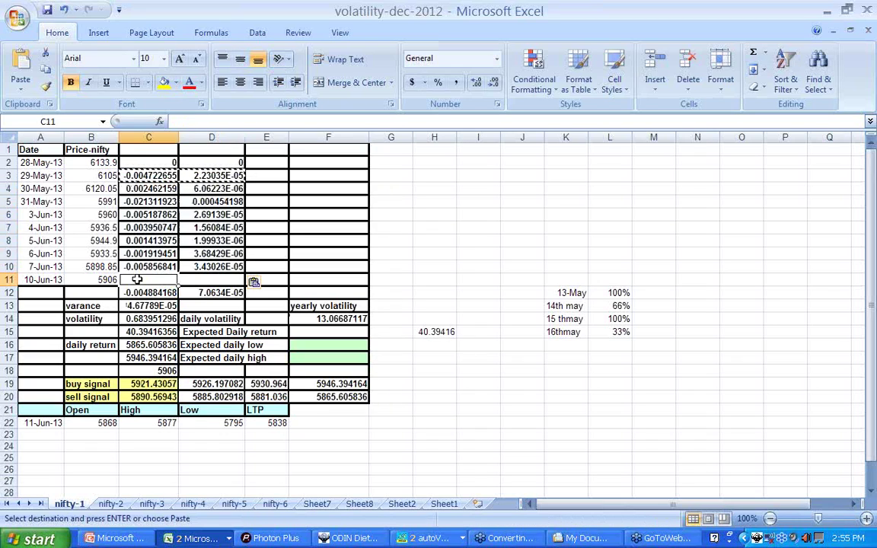
{"action": "key", "text": "ctrl+v"}
- Examine the formulas behind the averages in C12 and D12, the variance in C13 and the daily volatility in C14
{"action": "left_click", "coordinate": [149, 293]}
{"action": "double_click", "coordinate": [149, 293]}
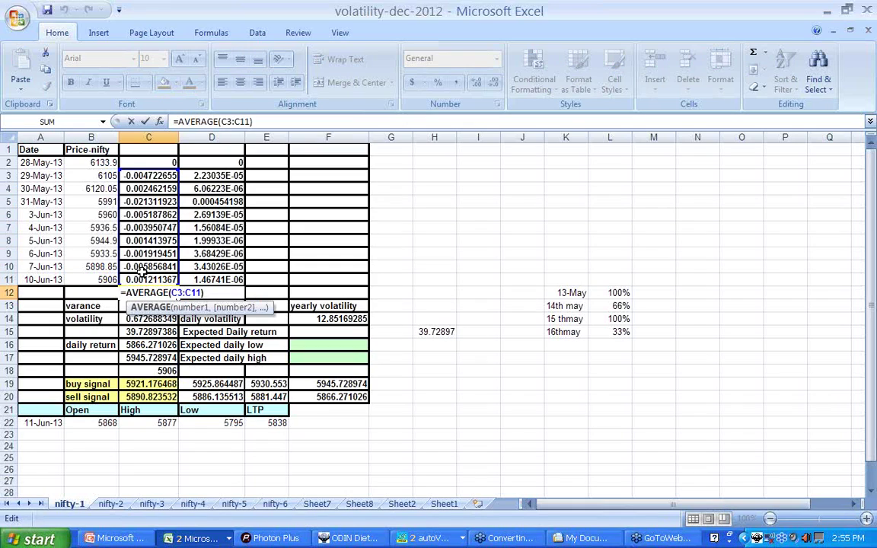
{"action": "key", "text": "Return"}
{"action": "left_click_drag", "start_coordinate": [177, 299], "coordinate": [215, 297]}
{"action": "double_click", "coordinate": [215, 293]}
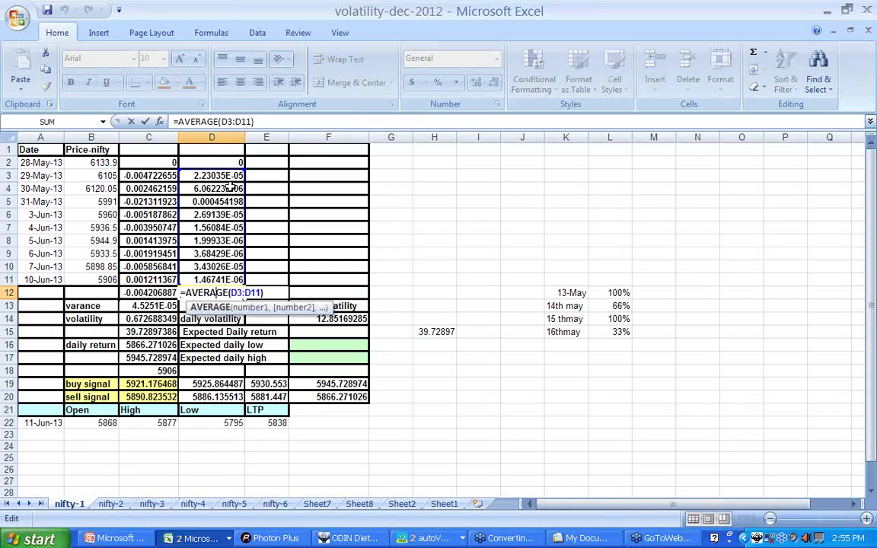
{"action": "key", "text": "ctrl+Return"}
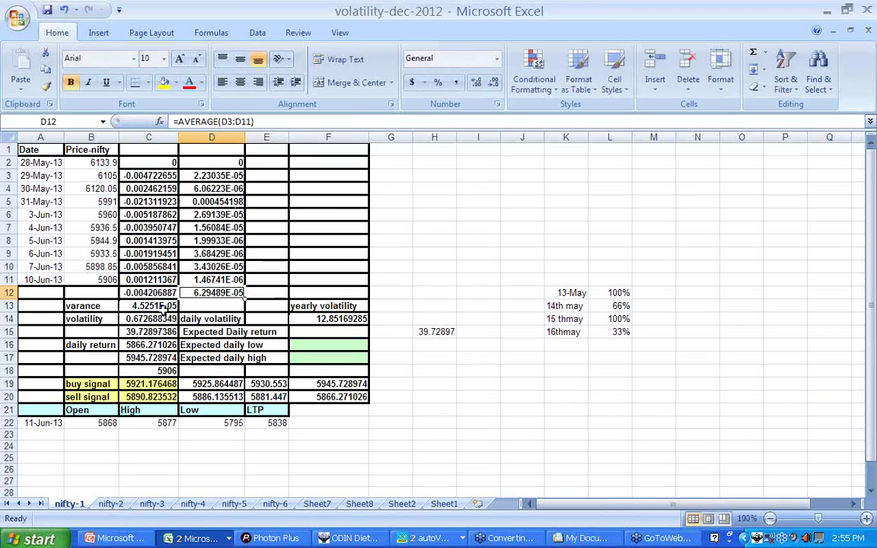
{"action": "left_click", "coordinate": [156, 305]}
{"action": "double_click", "coordinate": [157, 305]}
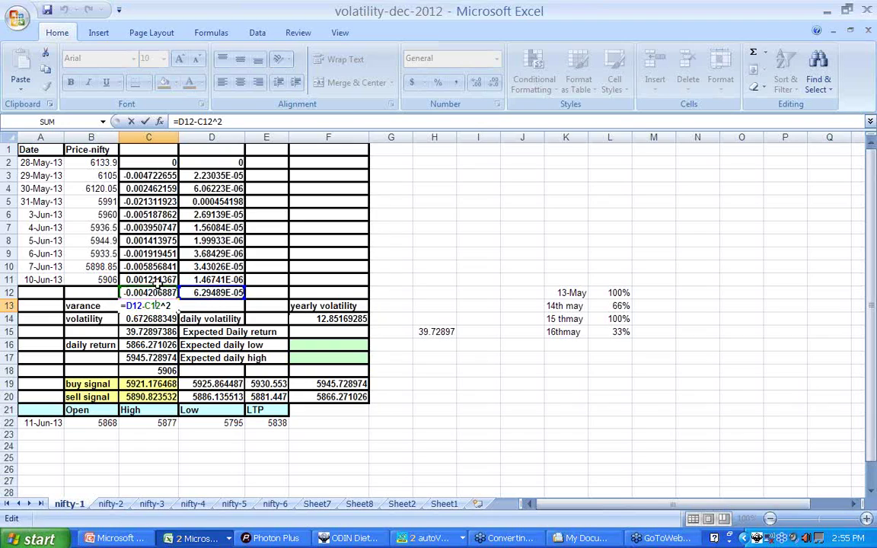
{"action": "key", "text": "ctrl+Return"}
{"action": "left_click", "coordinate": [154, 318]}
{"action": "key", "text": "F2"}
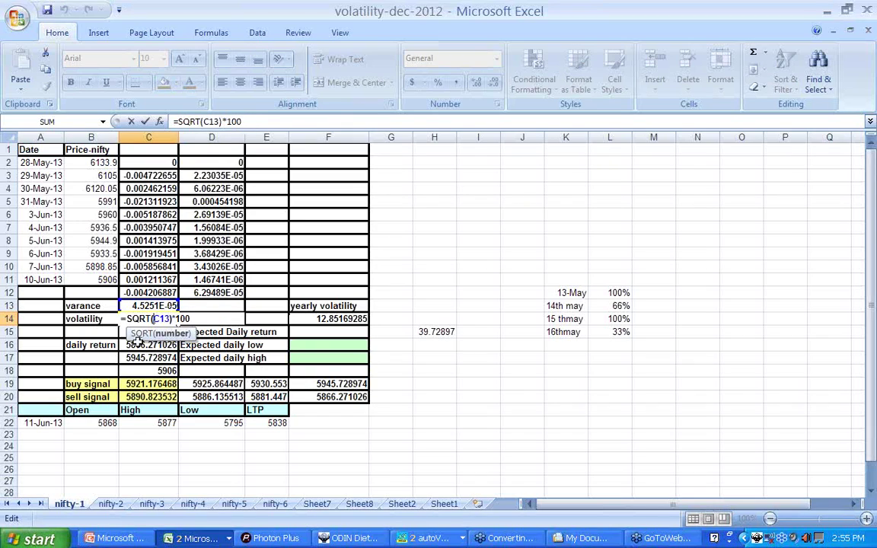
{"action": "key", "text": "Escape"}
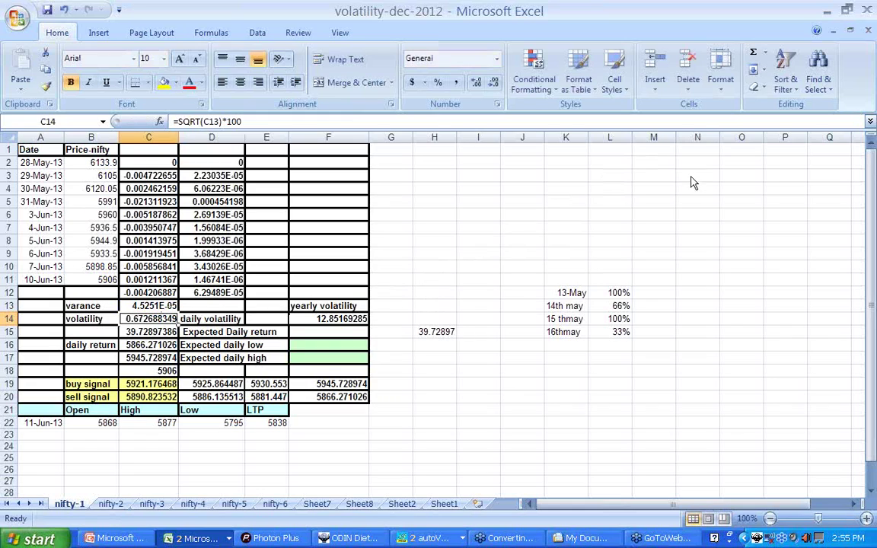
- Draw a pen check mark beside the 11-Jun-13 date in row 22
{"action": "key", "text": "ctrl+shift+d"}
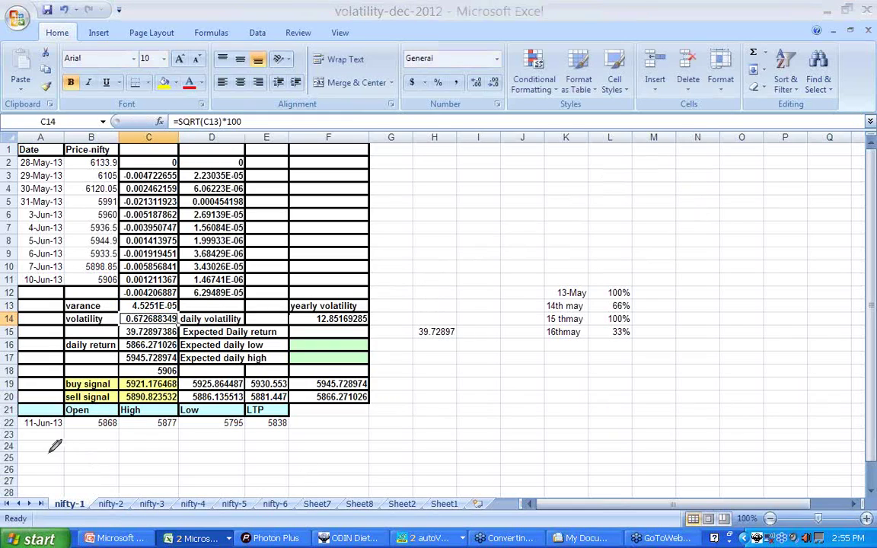
{"action": "left_click_drag", "start_coordinate": [22, 431], "coordinate": [36, 424]}
- Enter =B11*C14 in cell C15 for the expected daily return
{"action": "left_click", "coordinate": [154, 332]}
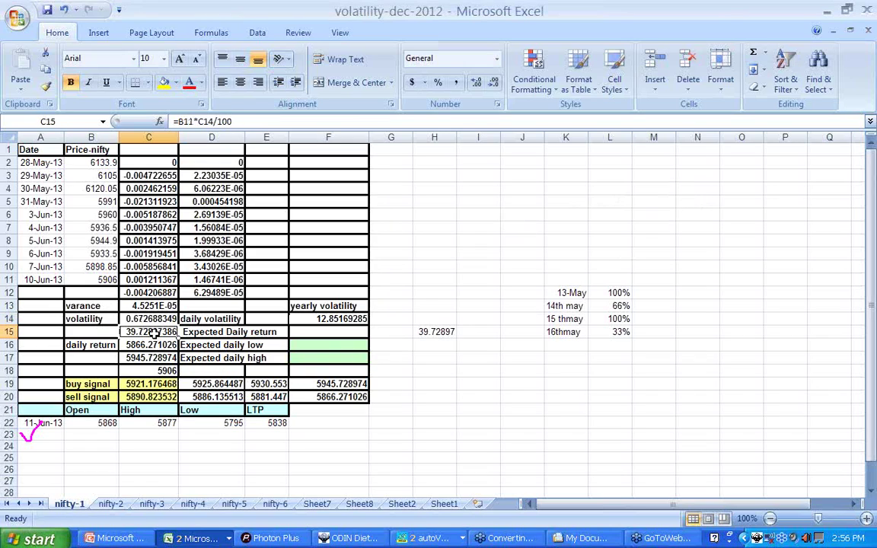
{"action": "type", "text": "="}
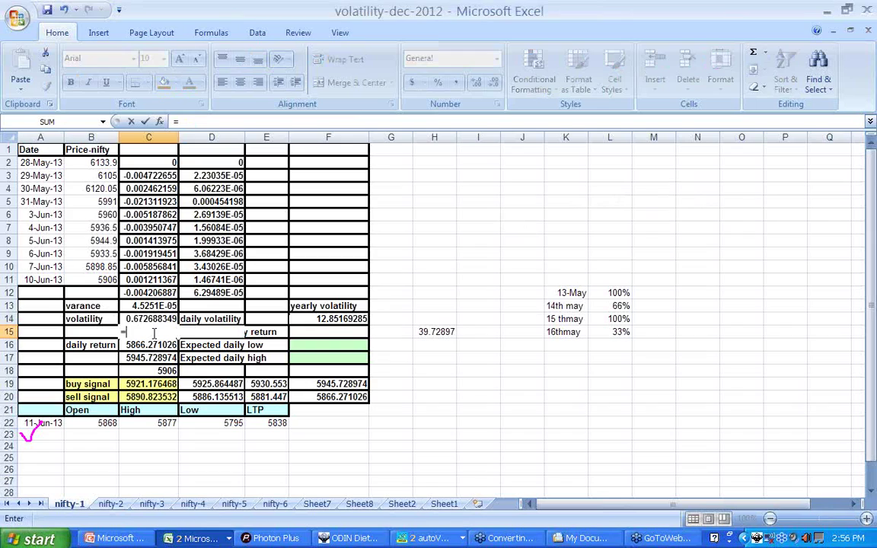
{"action": "left_click", "coordinate": [105, 280]}
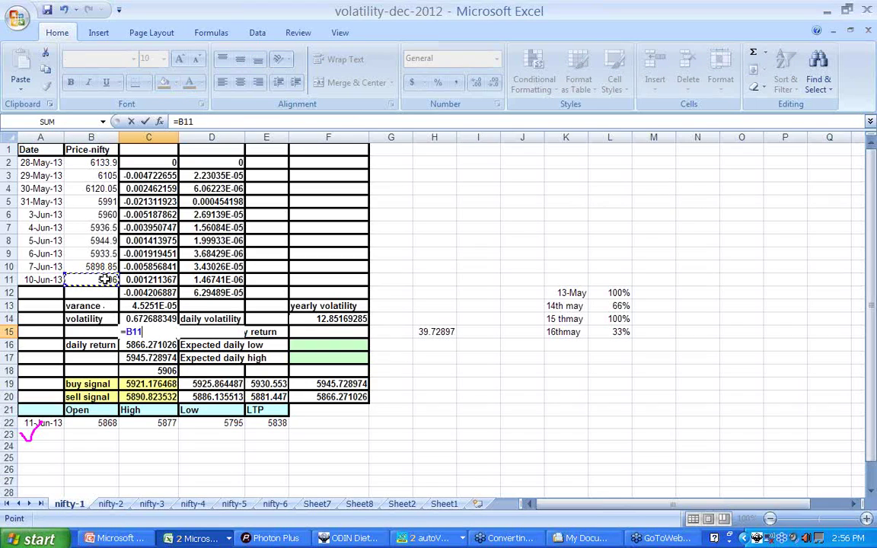
{"action": "type", "text": "*"}
{"action": "left_click", "coordinate": [152, 319]}
{"action": "key", "text": "Return"}
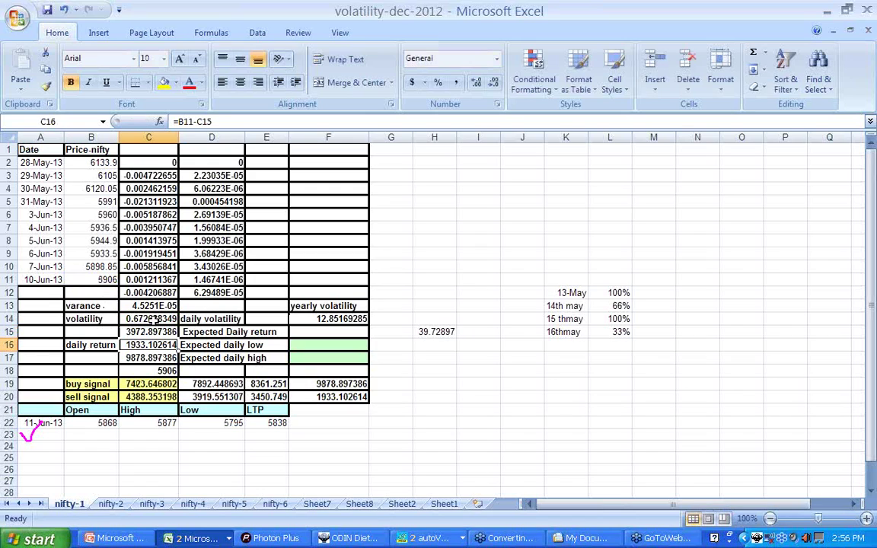
- Extend the expected daily return formula in C15 to =B11*C14/100
{"action": "left_click", "coordinate": [148, 332]}
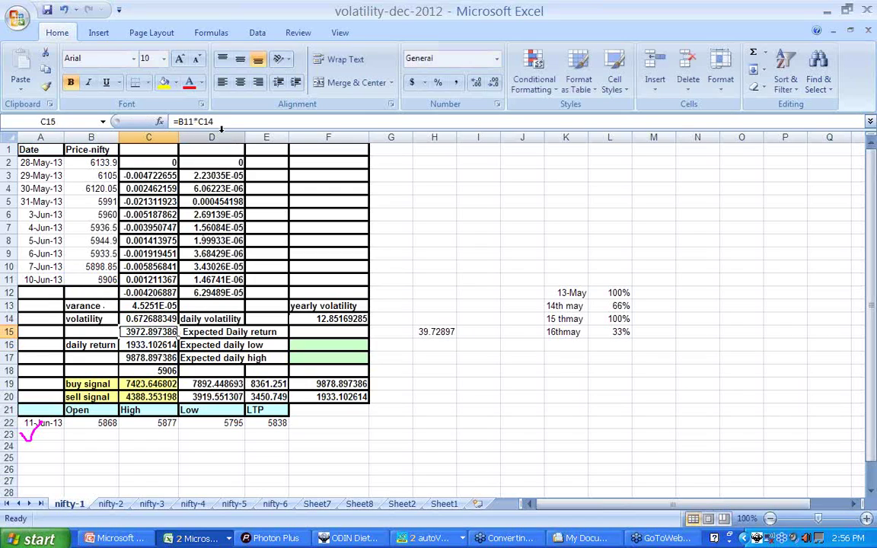
{"action": "left_click", "coordinate": [220, 124]}
{"action": "type", "text": "/"}
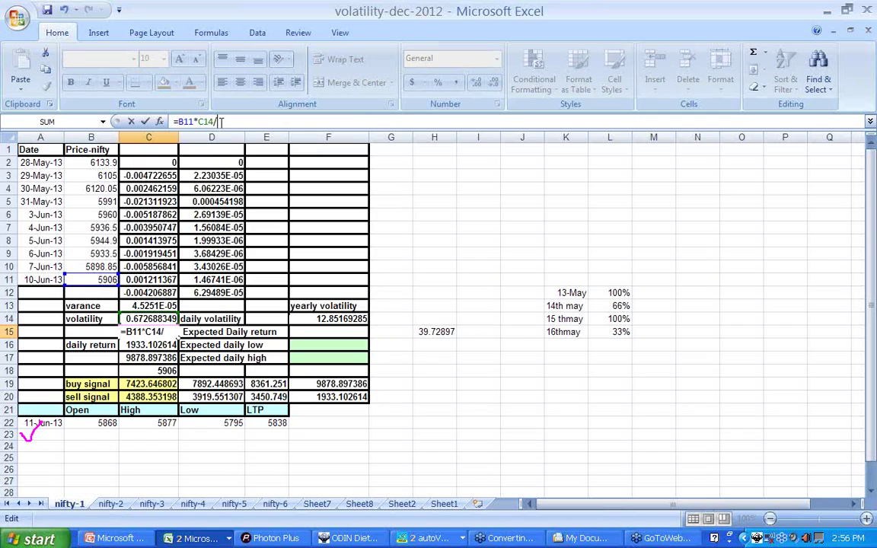
{"action": "type", "text": "100"}
{"action": "key", "text": "Return"}
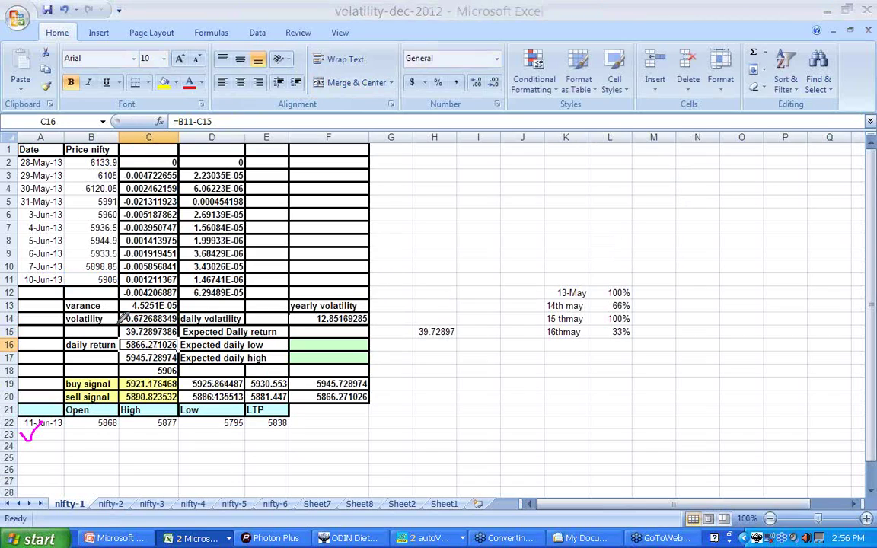
- Mark with the pen the expected daily return, the 10-Jun-13 price and the 0.382 factor in C19's buy signal formula
{"action": "left_click_drag", "start_coordinate": [106, 334], "coordinate": [120, 329]}
{"action": "left_click_drag", "start_coordinate": [78, 280], "coordinate": [91, 279]}
{"action": "left_click", "coordinate": [166, 381]}
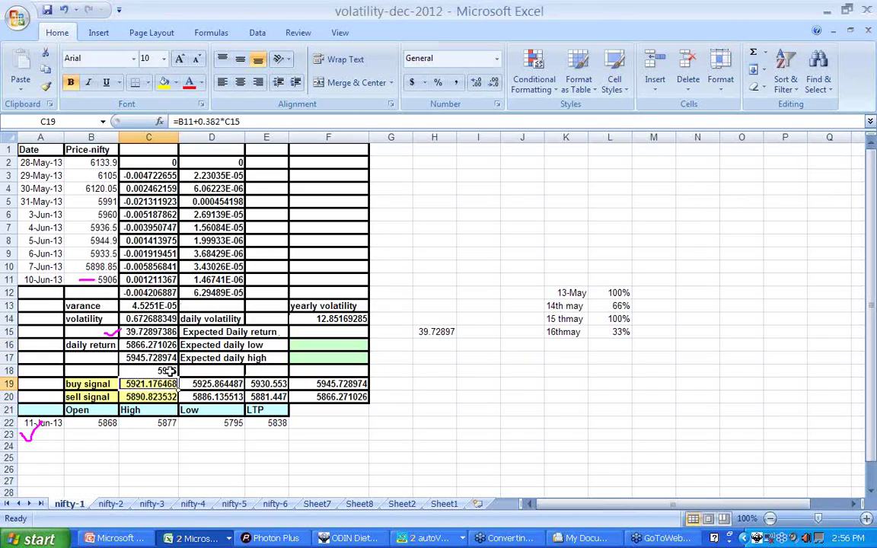
{"action": "left_click", "coordinate": [699, 216]}
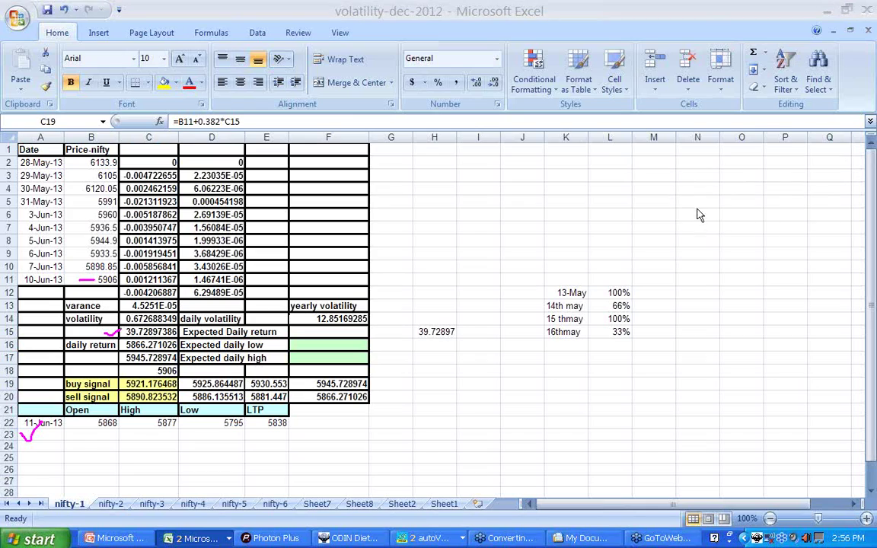
{"action": "left_click_drag", "start_coordinate": [203, 129], "coordinate": [214, 129]}
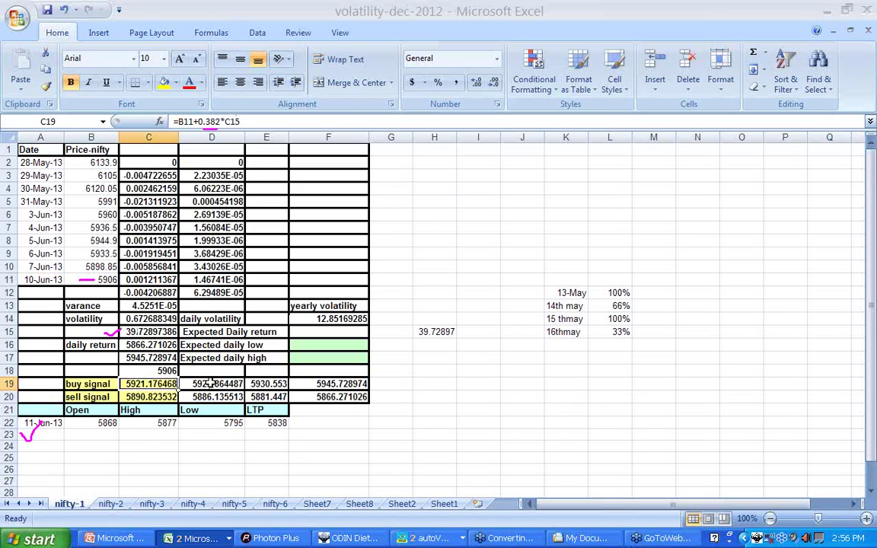
- Review the sell signal formula in C20, the buy signal formula in C19, and the full-return levels in F19 and F20
{"action": "left_click", "coordinate": [146, 395]}
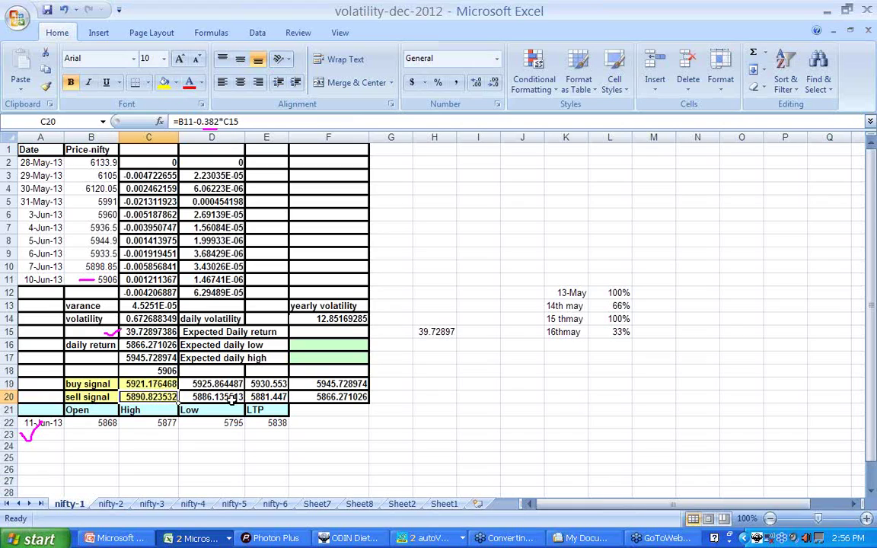
{"action": "left_click", "coordinate": [148, 383]}
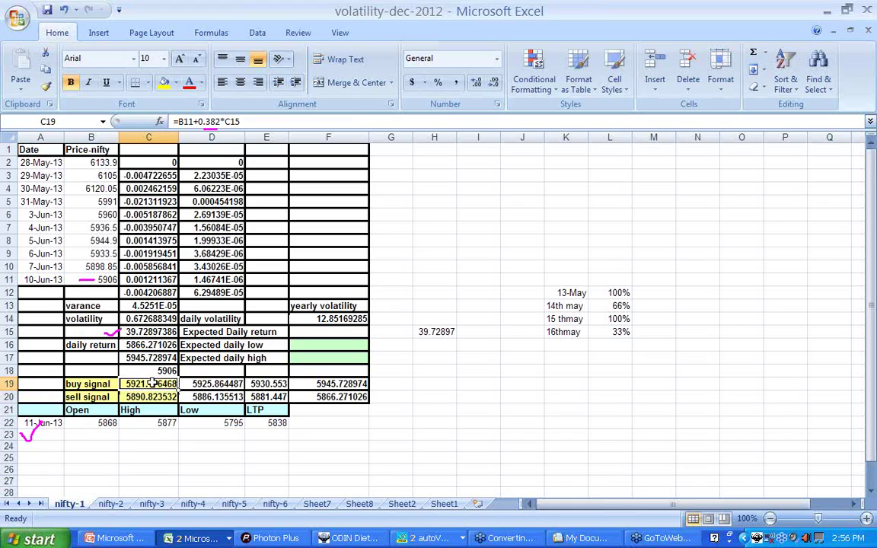
{"action": "left_click", "coordinate": [343, 383]}
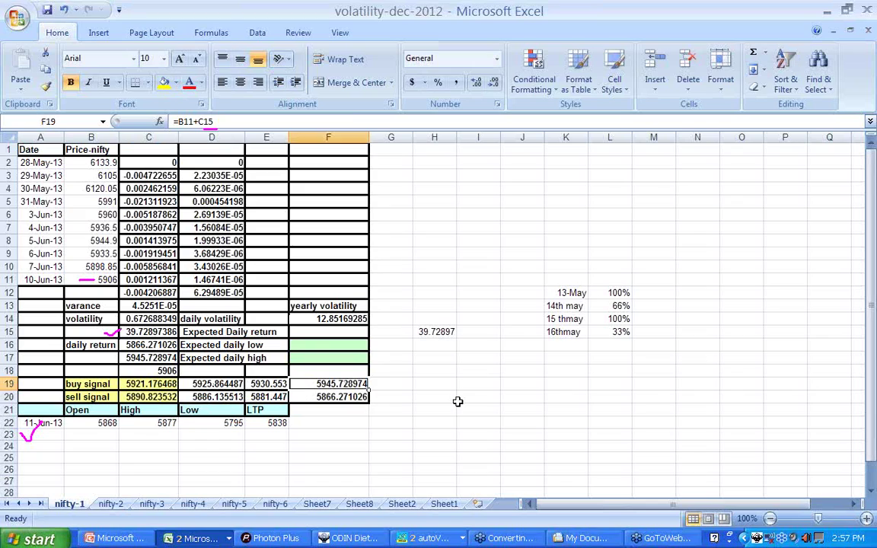
{"action": "left_click", "coordinate": [350, 395]}
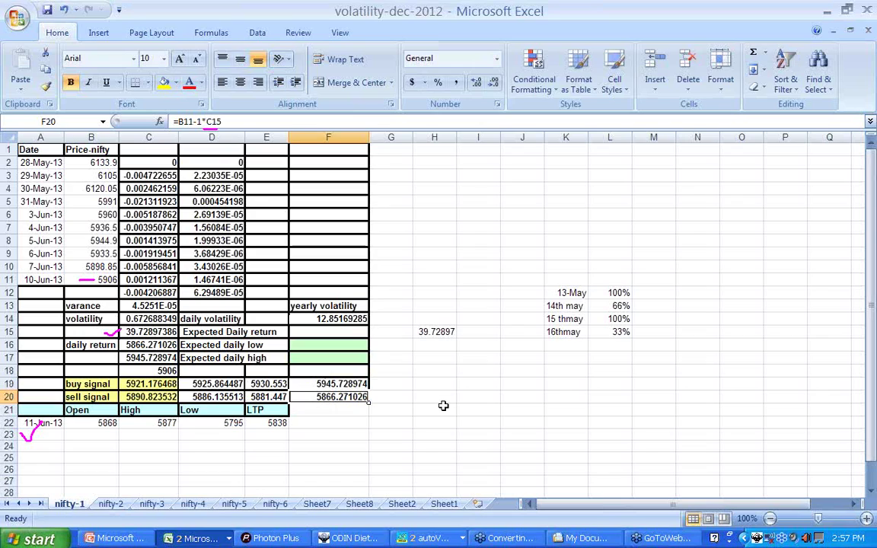
- Circle the 11-Jun-13 open price in B22 with the pen and mark the F20 sell level
{"action": "key", "text": "ctrl+2"}
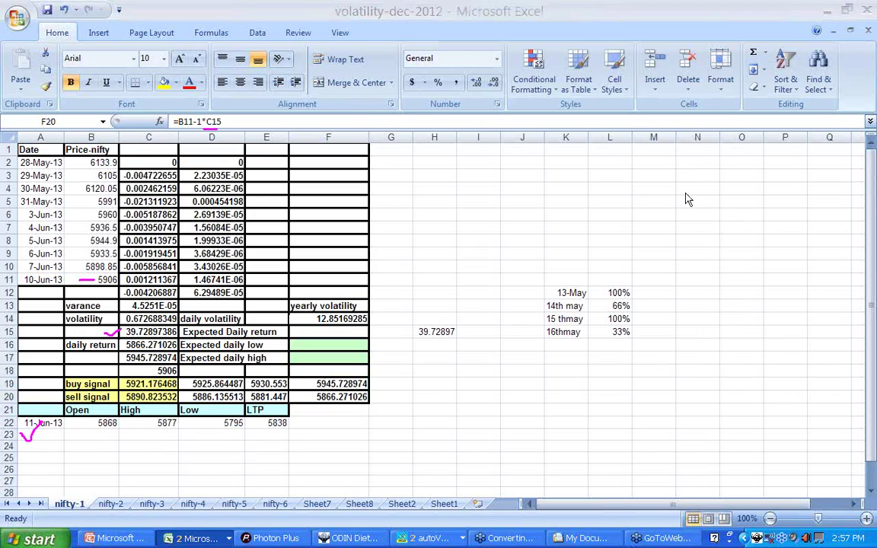
{"action": "mouse_move", "coordinate": [118, 425]}
{"action": "left_mouse_down"}
{"action": "mouse_move", "coordinate": [114, 433]}
{"action": "mouse_move", "coordinate": [91, 428]}
{"action": "mouse_move", "coordinate": [103, 412]}
{"action": "mouse_move", "coordinate": [119, 423]}
{"action": "left_mouse_up"}
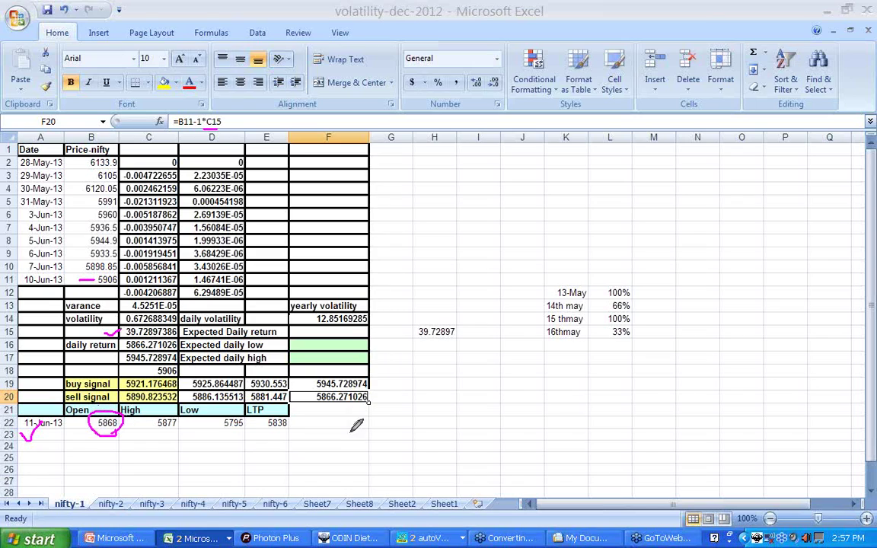
{"action": "left_click_drag", "start_coordinate": [305, 398], "coordinate": [315, 394]}
- Replace the 10-Jun-13 price in B11 with the 11-Jun-13 open price, 5868
{"action": "left_click", "coordinate": [101, 279]}
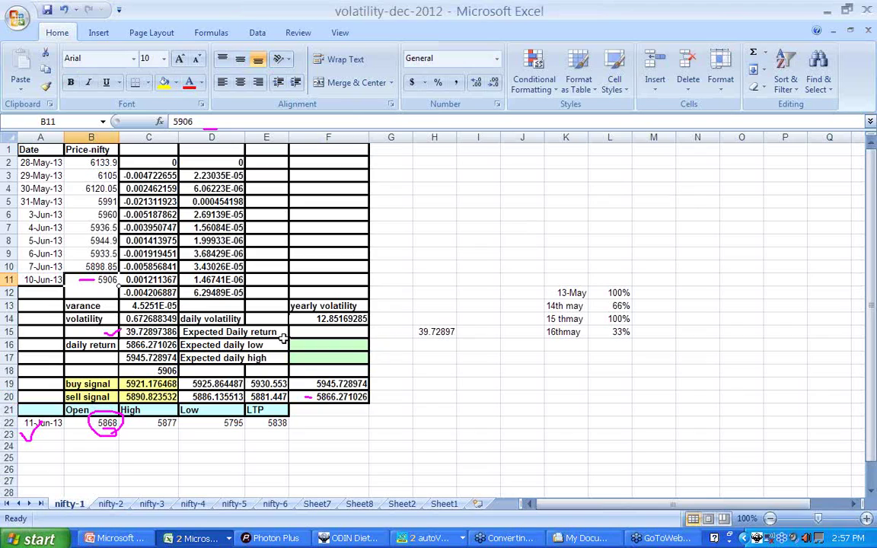
{"action": "type", "text": "58"}
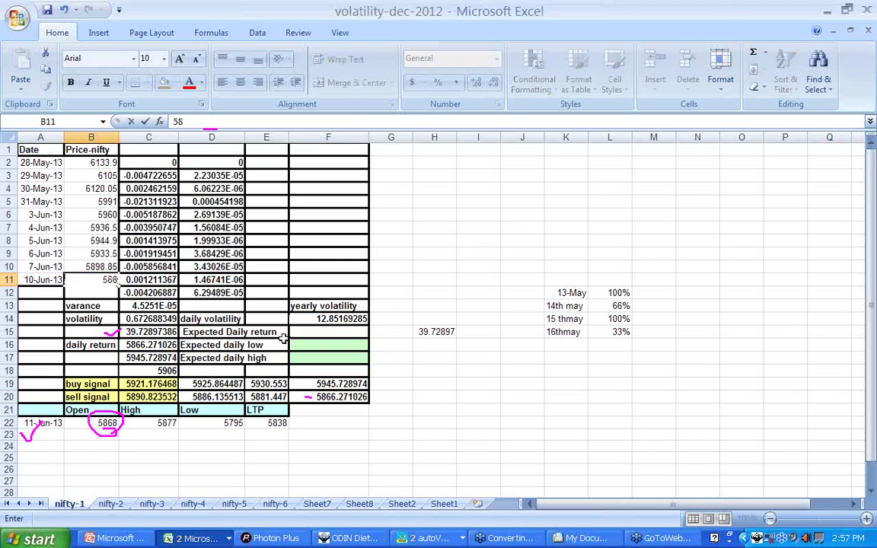
{"action": "key", "text": "Return"}
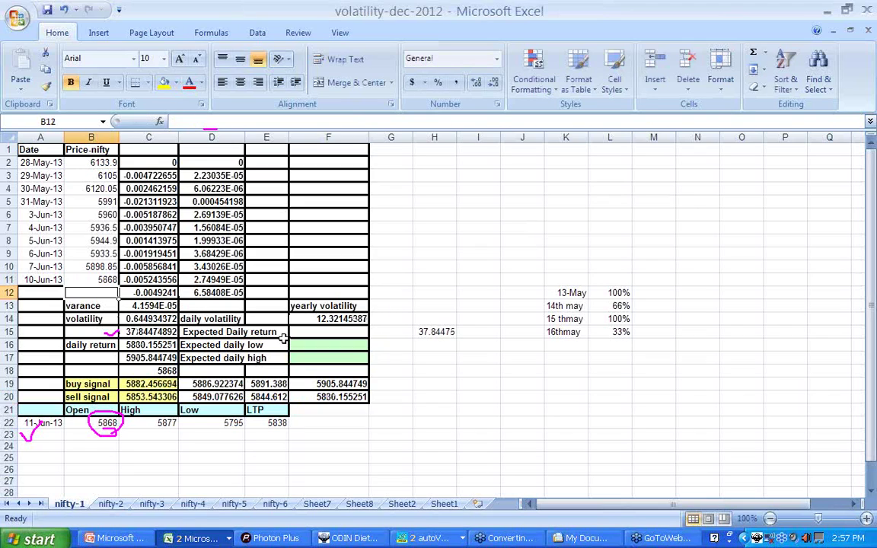
- Check the buy levels in C19 and F19, circle the 11-Jun-13 high, and draw a check mark above the C19 buy signal
{"action": "left_click", "coordinate": [149, 383]}
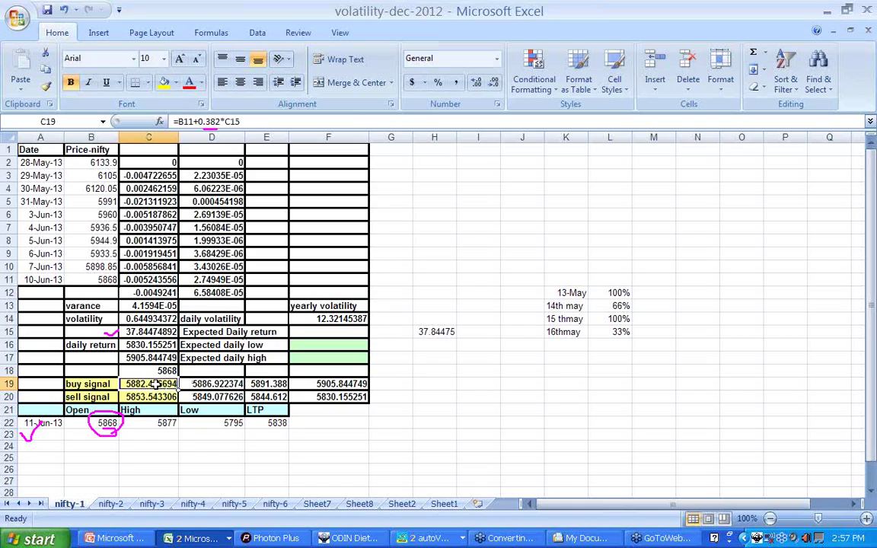
{"action": "left_click", "coordinate": [342, 385]}
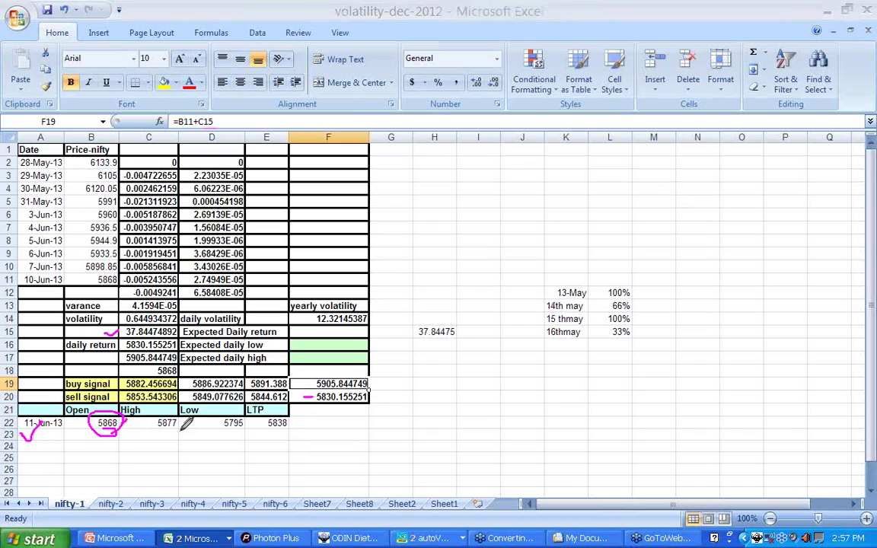
{"action": "left_click_drag", "start_coordinate": [158, 432], "coordinate": [177, 427]}
{"action": "left_click_drag", "start_coordinate": [179, 410], "coordinate": [180, 426]}
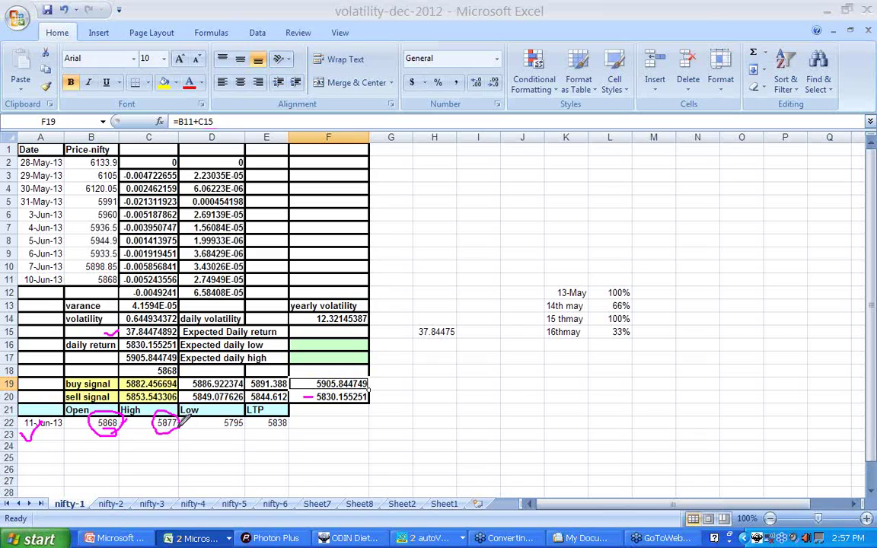
{"action": "left_click_drag", "start_coordinate": [127, 364], "coordinate": [151, 357]}
- Select the 11-Jun-13 low in D22 and handwrite an underlined number in the blank area beside the signal levels
{"action": "left_click", "coordinate": [237, 425]}
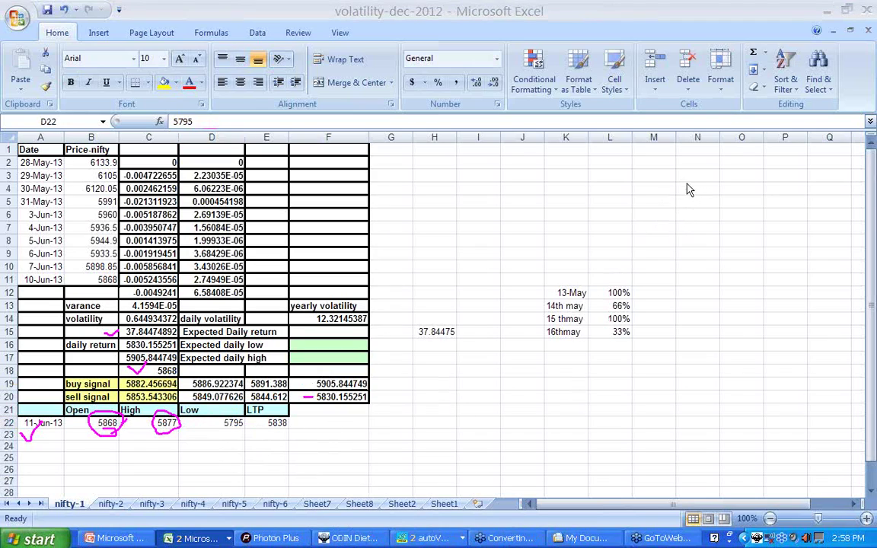
{"action": "mouse_move", "coordinate": [411, 371]}
{"action": "left_mouse_down"}
{"action": "mouse_move", "coordinate": [421, 401]}
{"action": "mouse_move", "coordinate": [472, 350]}
{"action": "mouse_move", "coordinate": [464, 348]}
{"action": "left_mouse_up"}
{"action": "left_click_drag", "start_coordinate": [421, 403], "coordinate": [488, 385]}
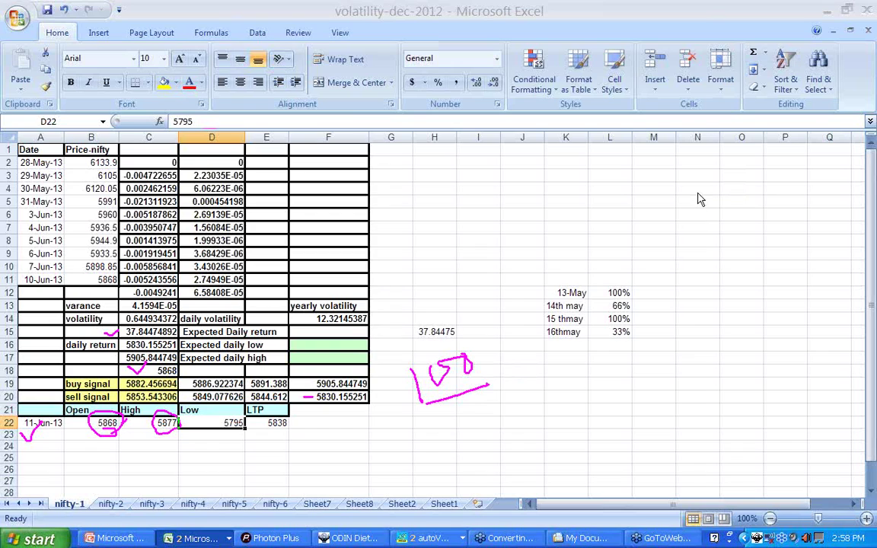
- Open the nifty-2 sheet and check its date range from 27-May-13 to 7-Jun-13
{"action": "left_click", "coordinate": [110, 503]}
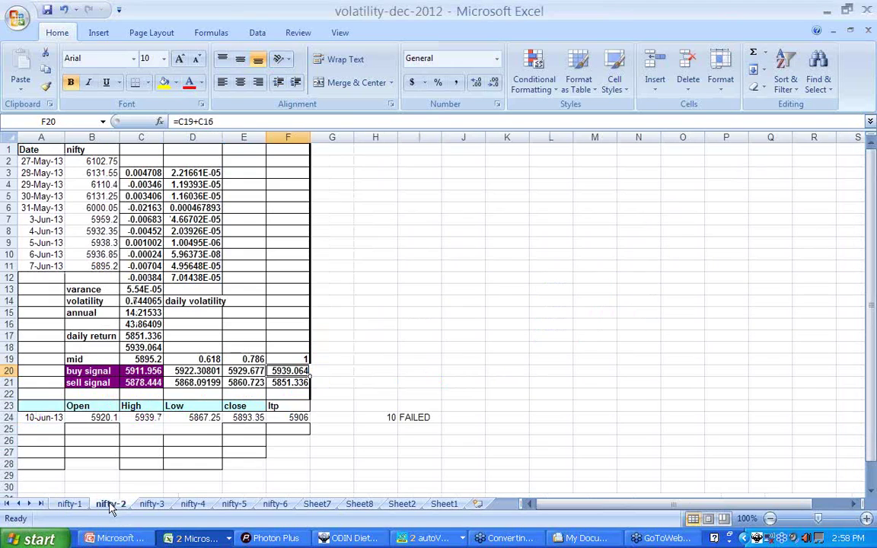
{"action": "left_click", "coordinate": [43, 161]}
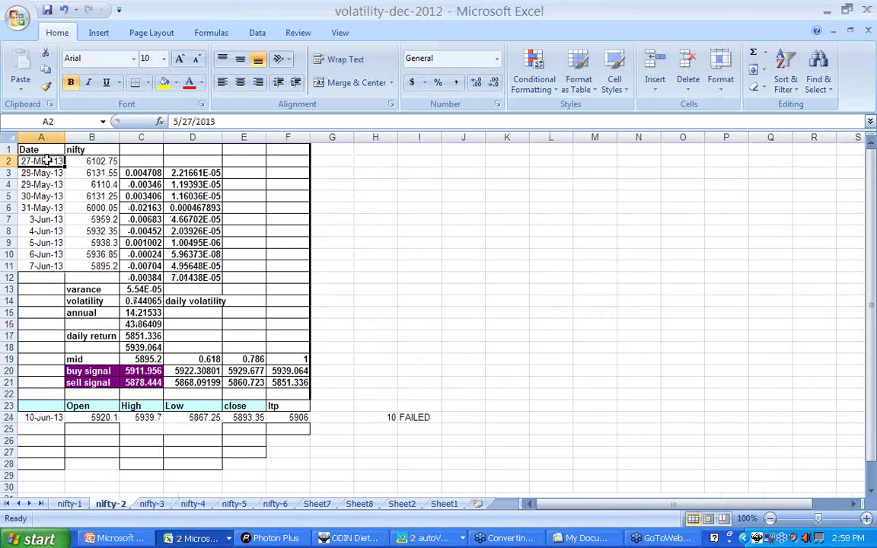
{"action": "left_click", "coordinate": [60, 265]}
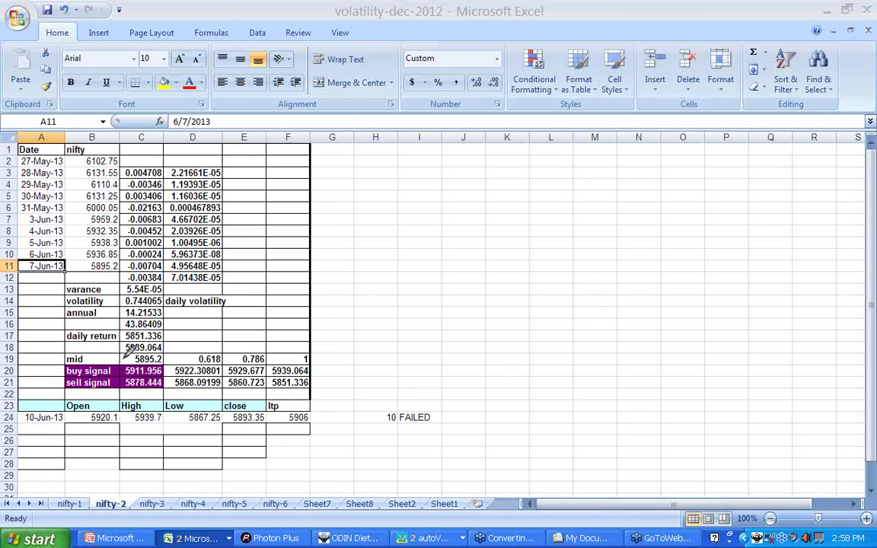
- Mark with the pen the C20 buy signal, the 10-Jun-13 open and high, and the F20 buy target, circling the high
{"action": "left_click_drag", "start_coordinate": [121, 358], "coordinate": [142, 353]}
{"action": "left_click_drag", "start_coordinate": [129, 429], "coordinate": [159, 430]}
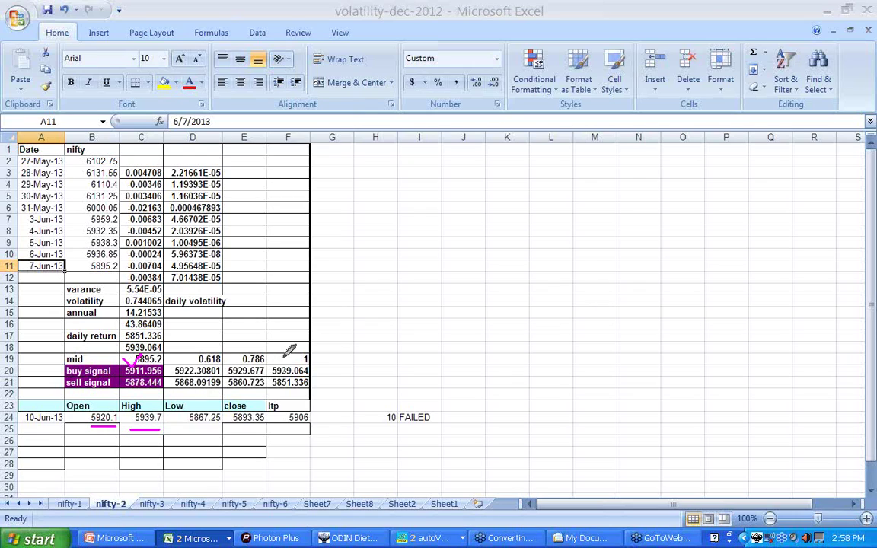
{"action": "left_click_drag", "start_coordinate": [283, 356], "coordinate": [310, 342]}
{"action": "mouse_move", "coordinate": [156, 403]}
{"action": "left_mouse_down"}
{"action": "mouse_move", "coordinate": [134, 426]}
{"action": "mouse_move", "coordinate": [170, 421]}
{"action": "left_mouse_up"}
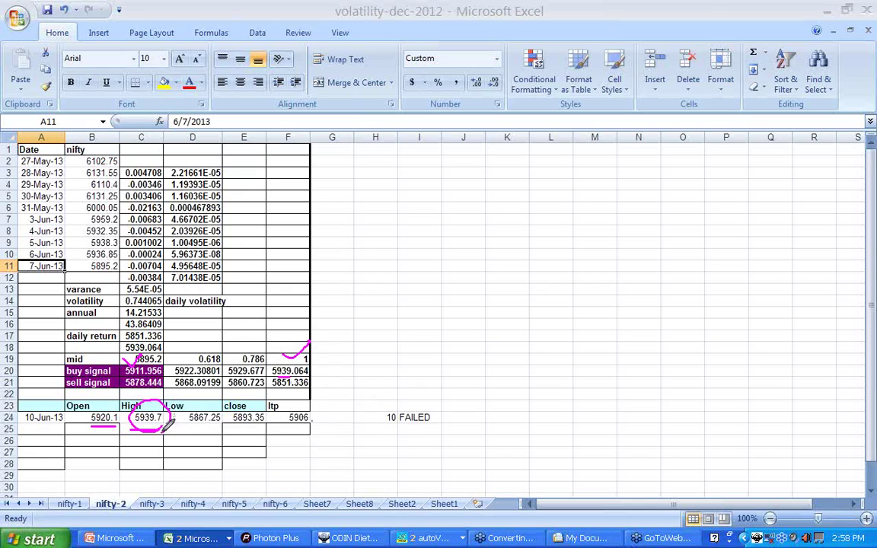
- Underline with the pen the F21 sell target, the 10-Jun-13 low, and the sell levels in C21 and D21
{"action": "left_click_drag", "start_coordinate": [273, 392], "coordinate": [293, 390]}
{"action": "left_click_drag", "start_coordinate": [195, 425], "coordinate": [213, 421]}
{"action": "left_click_drag", "start_coordinate": [143, 395], "coordinate": [189, 388]}
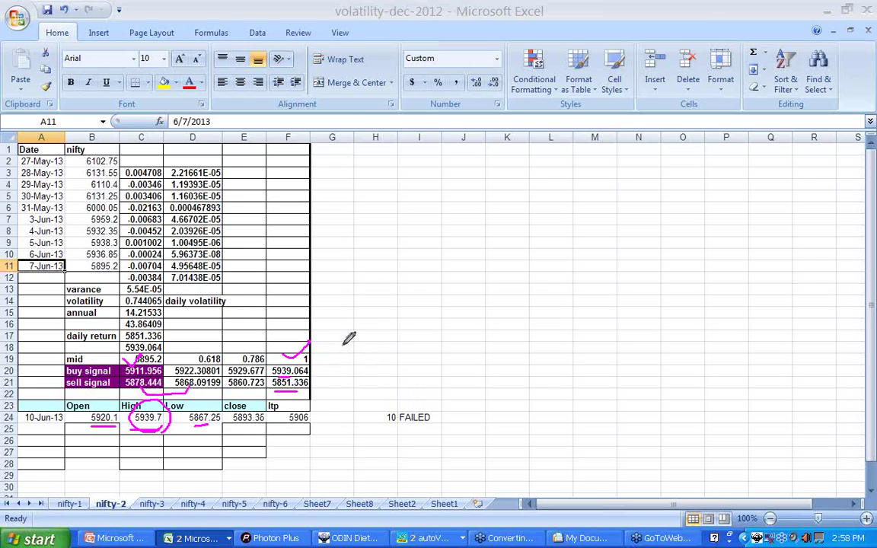
- Handwrite "100" and "1 TGT" with the pen in the blank area beside the buy and sell signal rows
{"action": "mouse_move", "coordinate": [345, 344]}
{"action": "left_mouse_down"}
{"action": "mouse_move", "coordinate": [349, 363]}
{"action": "mouse_move", "coordinate": [370, 342]}
{"action": "left_mouse_up"}
{"action": "mouse_move", "coordinate": [347, 391]}
{"action": "left_mouse_down"}
{"action": "mouse_move", "coordinate": [351, 368]}
{"action": "mouse_move", "coordinate": [394, 358]}
{"action": "left_mouse_up"}
{"action": "mouse_move", "coordinate": [380, 363]}
{"action": "left_mouse_down"}
{"action": "mouse_move", "coordinate": [391, 386]}
{"action": "mouse_move", "coordinate": [446, 347]}
{"action": "mouse_move", "coordinate": [446, 372]}
{"action": "left_mouse_up"}
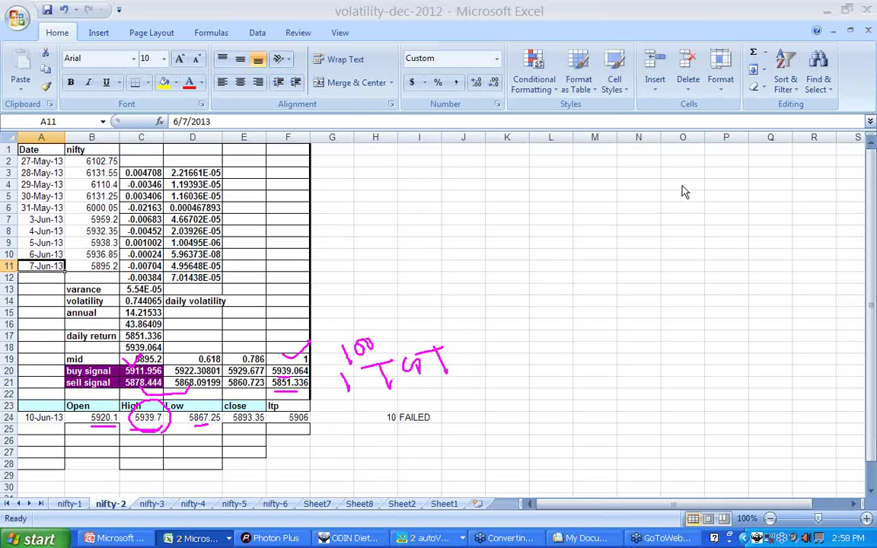
- Open the nifty-3 sheet and check its date range from 24-May-13 to 6-Jun-13
{"action": "left_click", "coordinate": [151, 503]}
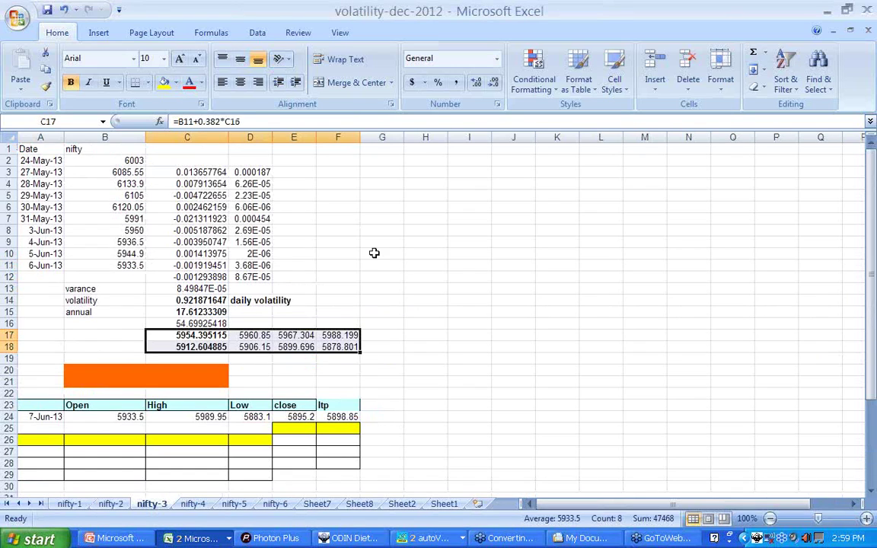
{"action": "left_click", "coordinate": [41, 160]}
{"action": "left_click", "coordinate": [54, 266]}
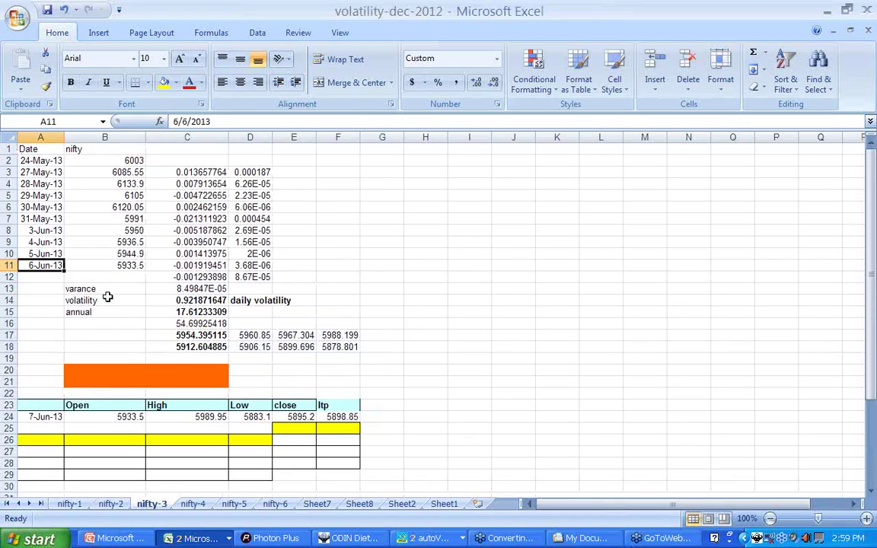
- Compare the 7-Jun-13 open and high in row 24 with the buy and sell signal formulas in C17 and C18
{"action": "left_click", "coordinate": [132, 417]}
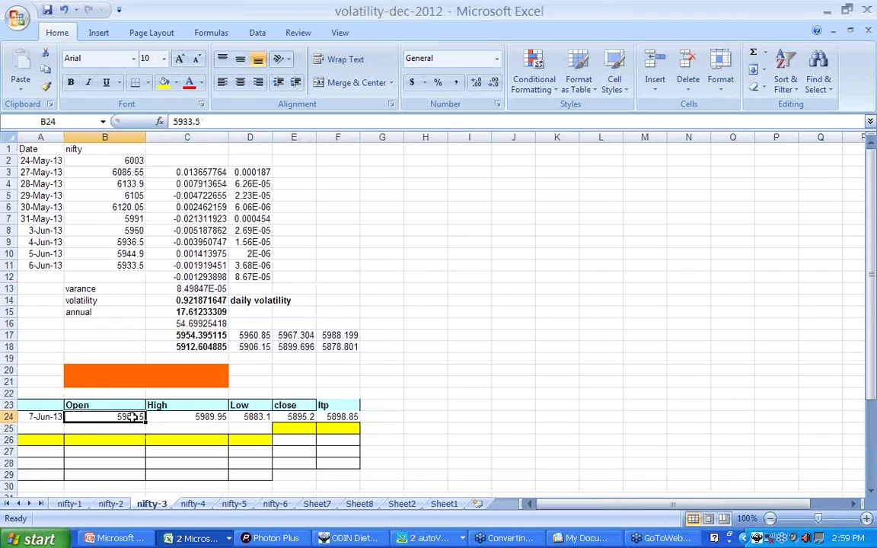
{"action": "left_click", "coordinate": [196, 336]}
{"action": "key", "text": "Down"}
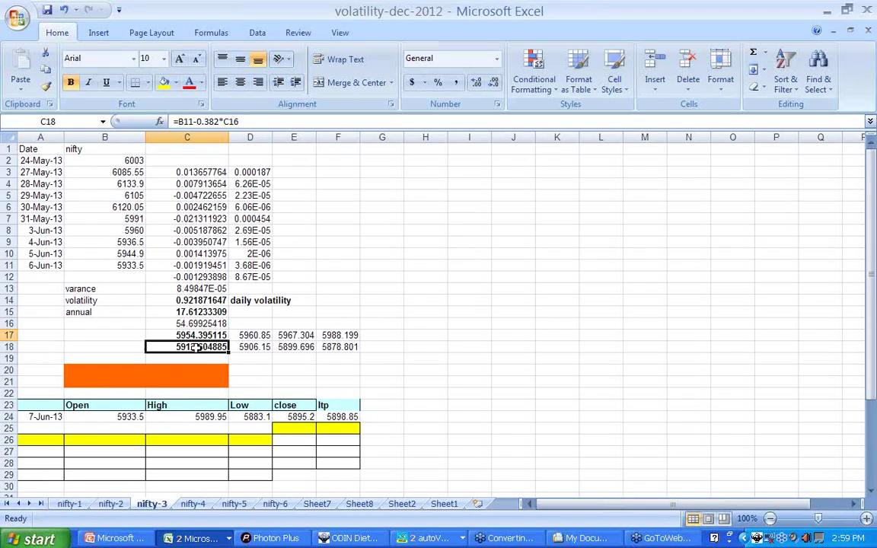
{"action": "left_click", "coordinate": [200, 336]}
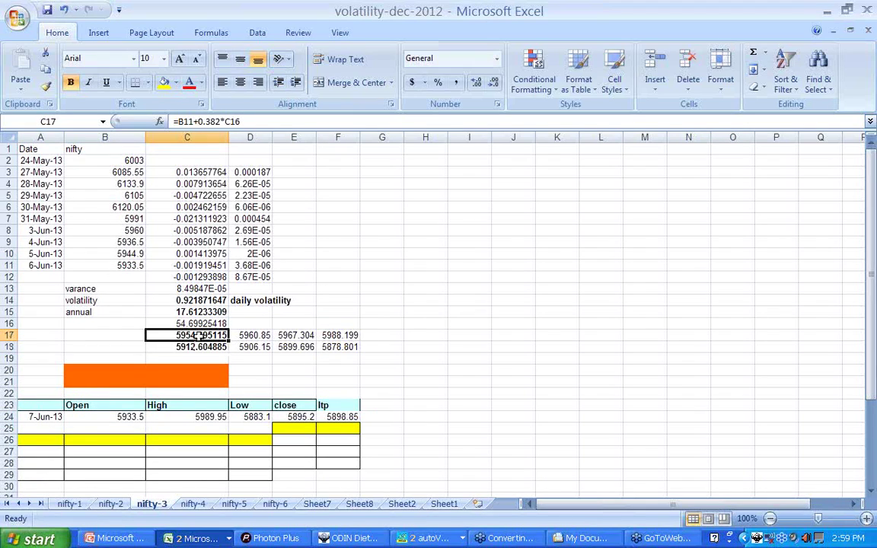
{"action": "left_click", "coordinate": [218, 417]}
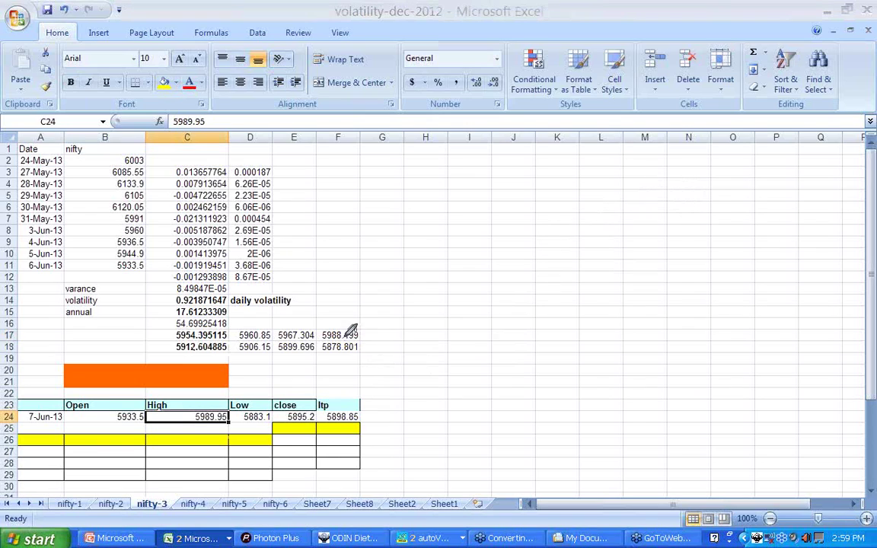
- Mark with the pen the F17 buy target, the 7-Jun-13 low and ltp, and the C18:D18 sell levels, and handwrite "100" beside them
{"action": "left_click_drag", "start_coordinate": [341, 322], "coordinate": [350, 304]}
{"action": "left_click_drag", "start_coordinate": [271, 427], "coordinate": [246, 426]}
{"action": "left_click_drag", "start_coordinate": [331, 428], "coordinate": [359, 426]}
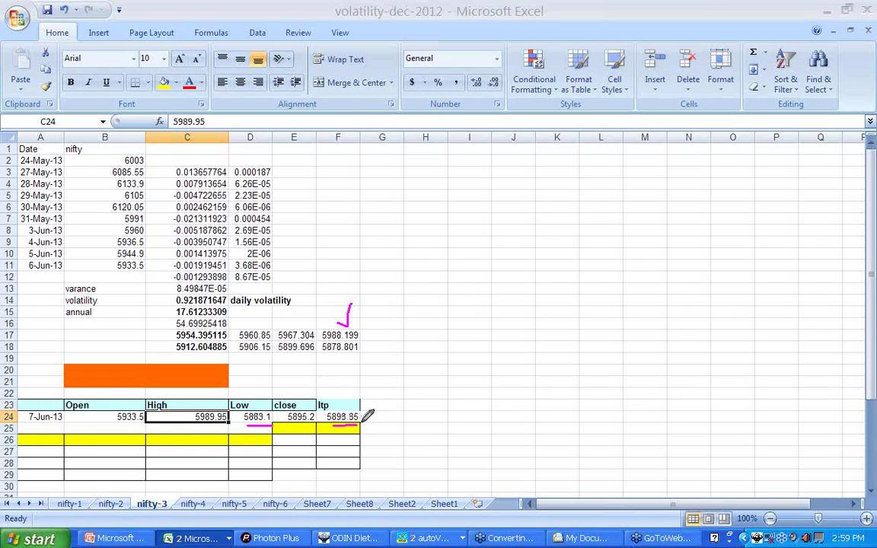
{"action": "left_click_drag", "start_coordinate": [219, 354], "coordinate": [270, 353]}
{"action": "mouse_move", "coordinate": [378, 333]}
{"action": "left_mouse_down"}
{"action": "mouse_move", "coordinate": [383, 347]}
{"action": "mouse_move", "coordinate": [409, 328]}
{"action": "left_mouse_up"}
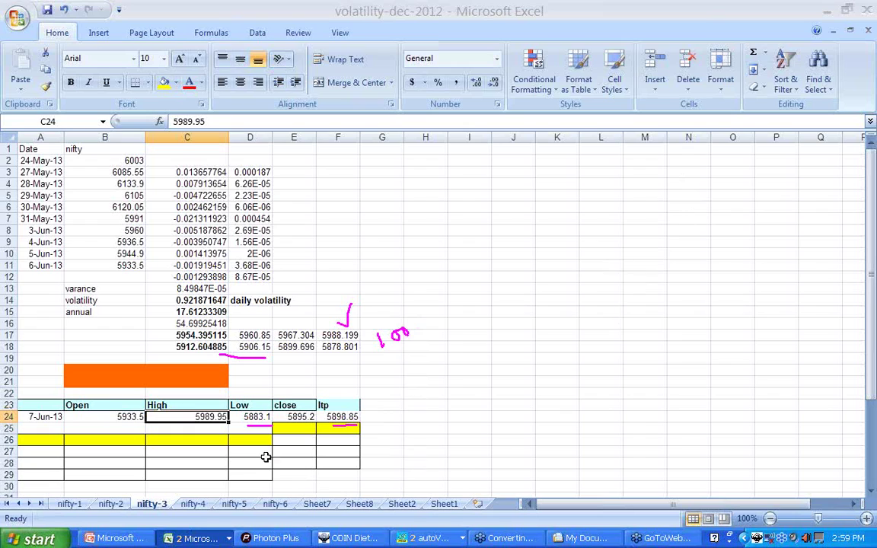
- Open the nifty-4 sheet and examine the 6-Jun-13 open against the buy and sell levels in C20:C21 and F20:F21
{"action": "left_click", "coordinate": [193, 504]}
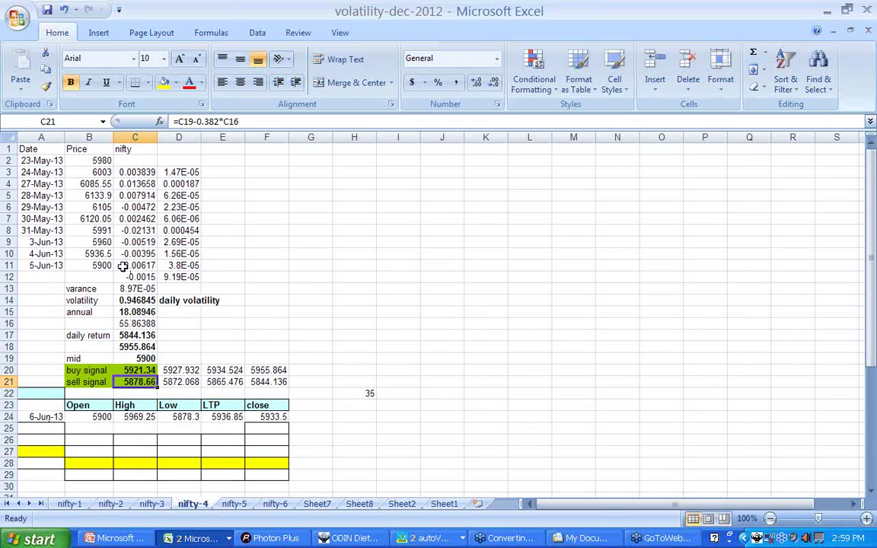
{"action": "left_click", "coordinate": [100, 417]}
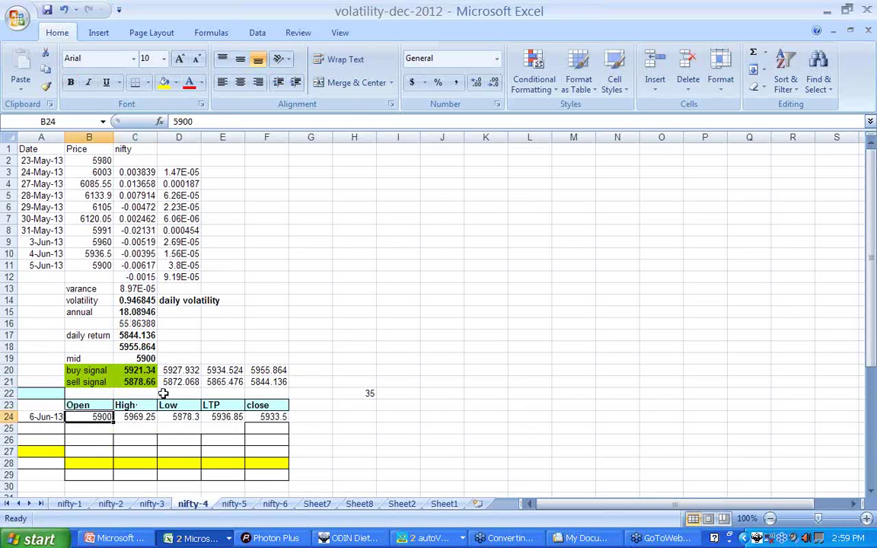
{"action": "left_click", "coordinate": [137, 371]}
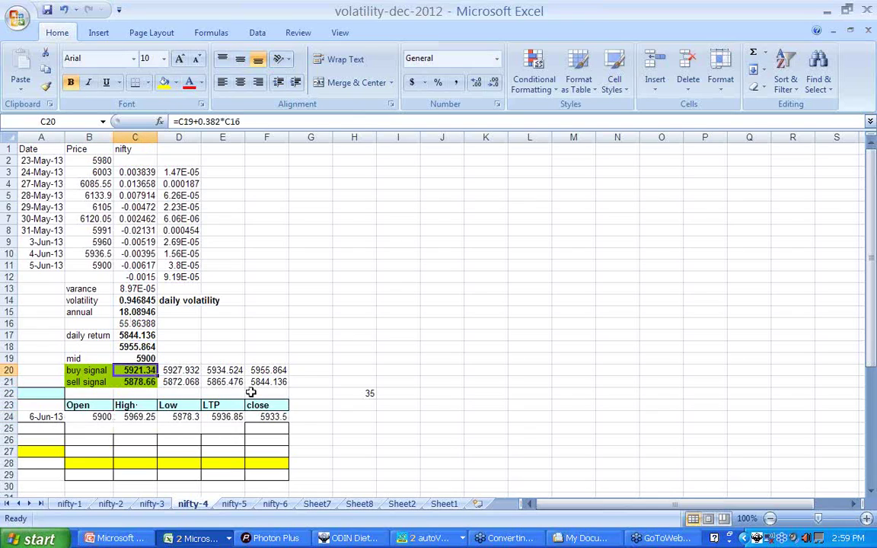
{"action": "left_click", "coordinate": [145, 383]}
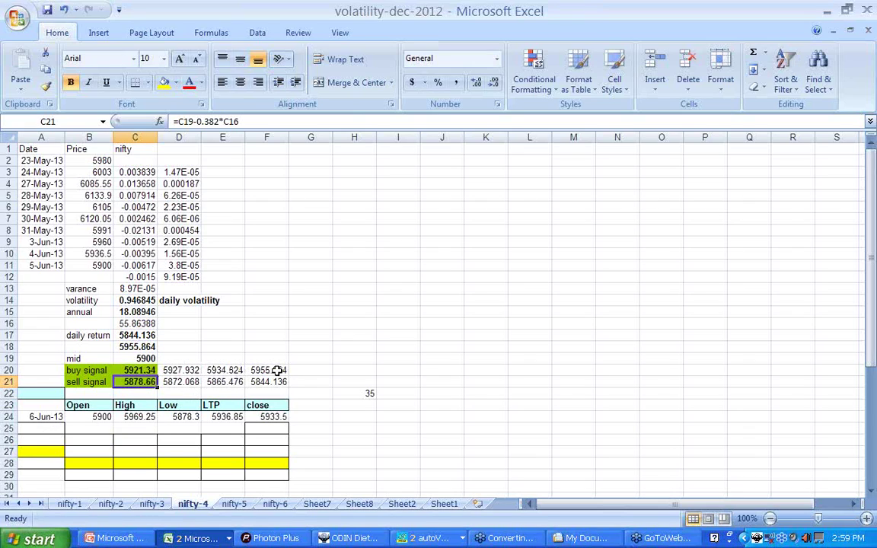
{"action": "left_click", "coordinate": [276, 370]}
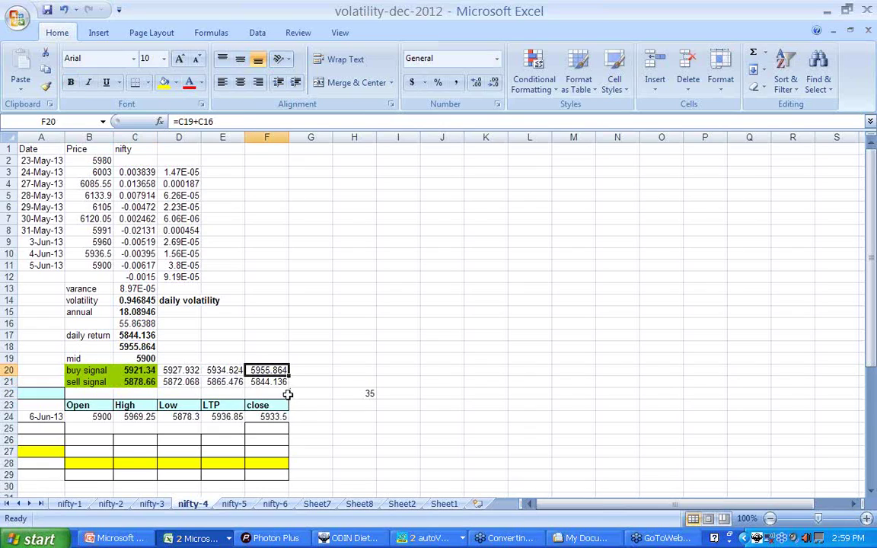
{"action": "left_click", "coordinate": [278, 383]}
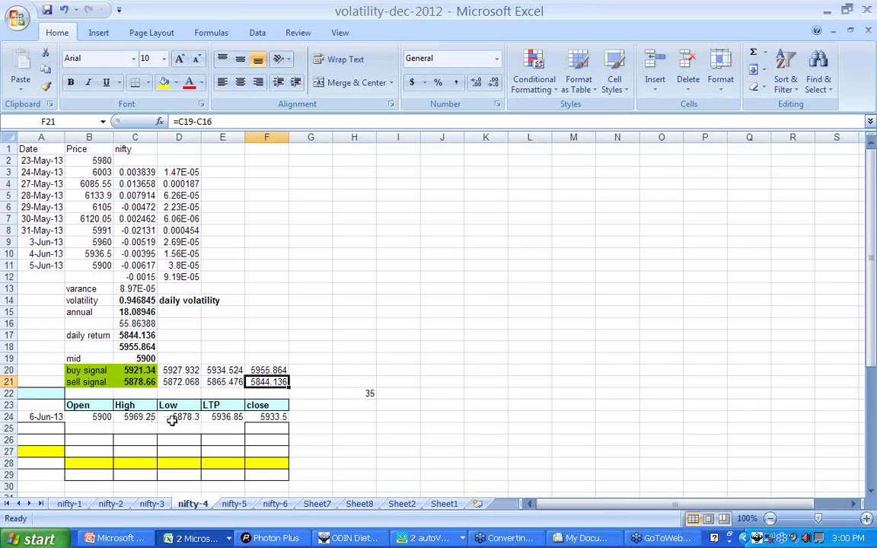
- Check the 6-Jun-13 high and close in row 24, draw a pen tick beside the buy signal targets, and circle the day's low
{"action": "left_click", "coordinate": [147, 417]}
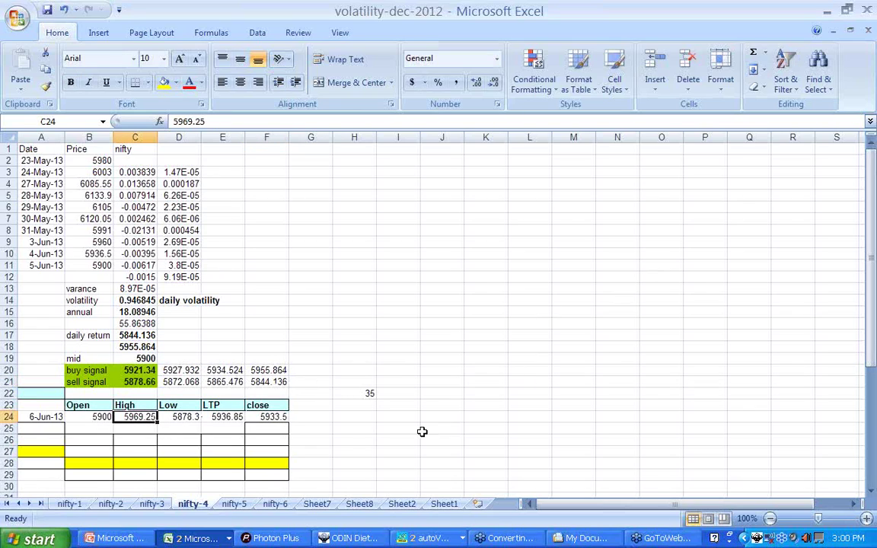
{"action": "left_click", "coordinate": [286, 418]}
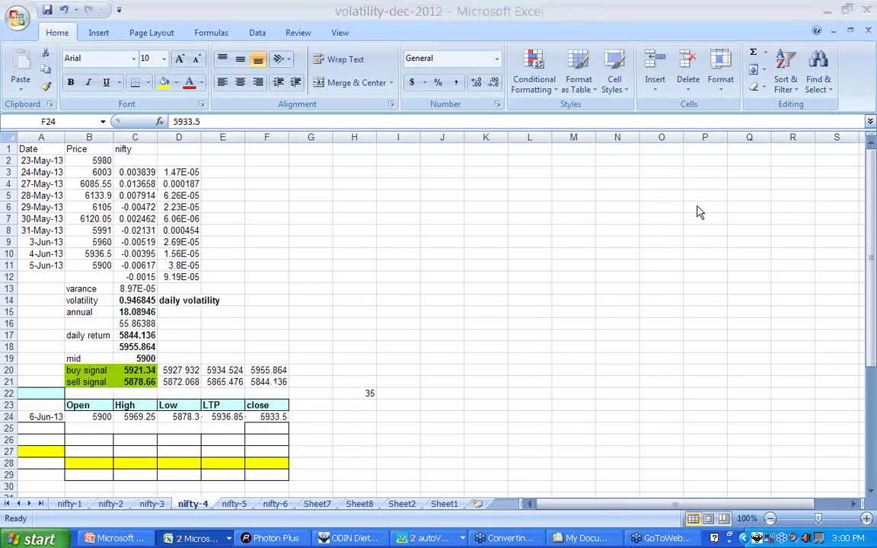
{"action": "key", "text": "ctrl+2"}
{"action": "mouse_move", "coordinate": [303, 348]}
{"action": "left_mouse_down"}
{"action": "mouse_move", "coordinate": [320, 364]}
{"action": "mouse_move", "coordinate": [341, 341]}
{"action": "left_mouse_up"}
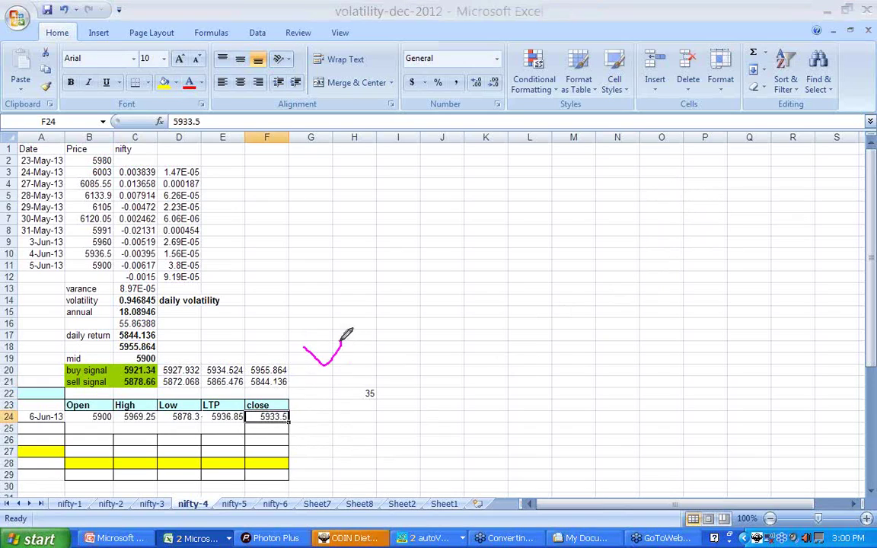
{"action": "mouse_move", "coordinate": [194, 407]}
{"action": "left_mouse_down"}
{"action": "mouse_move", "coordinate": [172, 415]}
{"action": "mouse_move", "coordinate": [194, 431]}
{"action": "mouse_move", "coordinate": [201, 407]}
{"action": "left_mouse_up"}
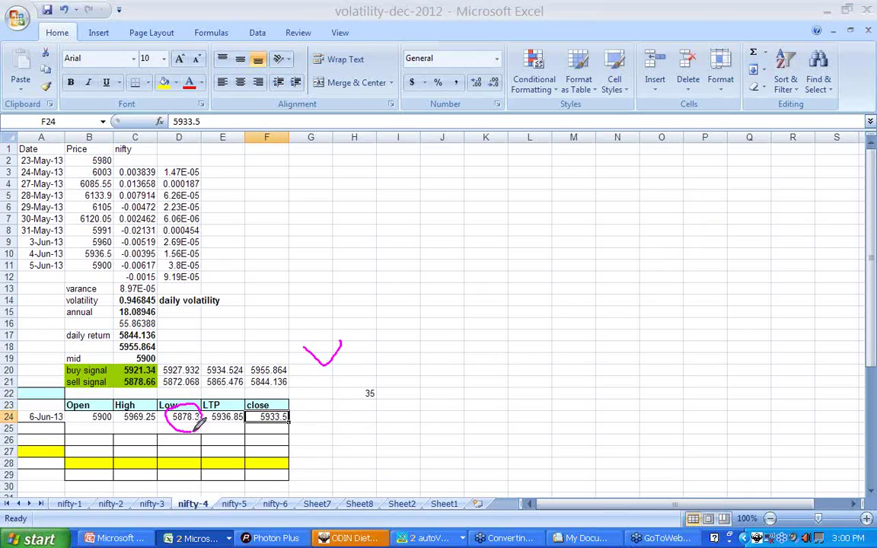
{"action": "key", "text": "ctrl+2"}
- Switch to the Intraday Trade Calculator and look over its stock and currency future categories and the Automate launcher's software modules
{"action": "left_click", "coordinate": [424, 538]}
{"action": "left_click", "coordinate": [411, 453]}
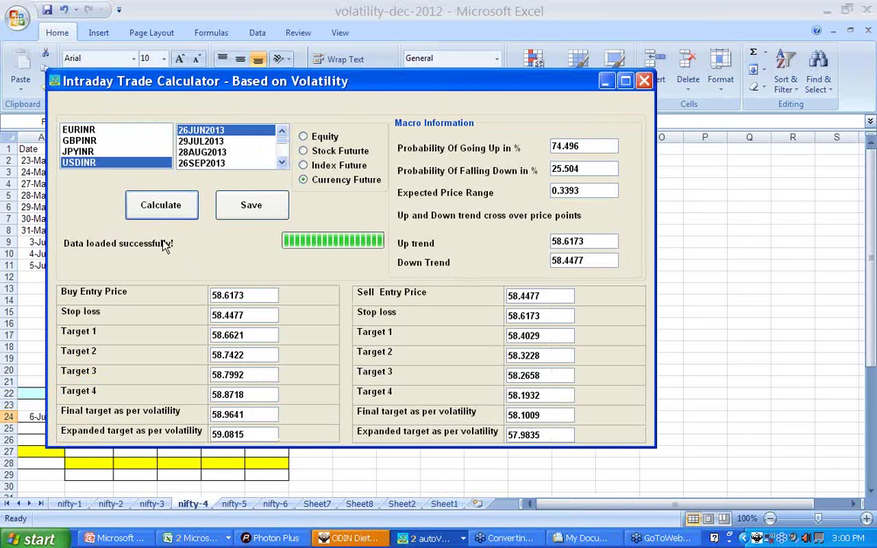
{"action": "left_click", "coordinate": [303, 150]}
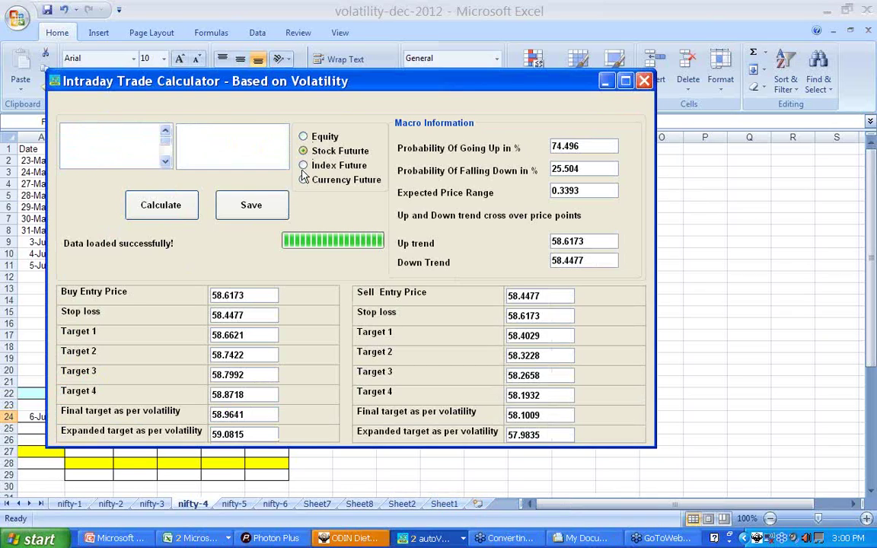
{"action": "left_click", "coordinate": [303, 179]}
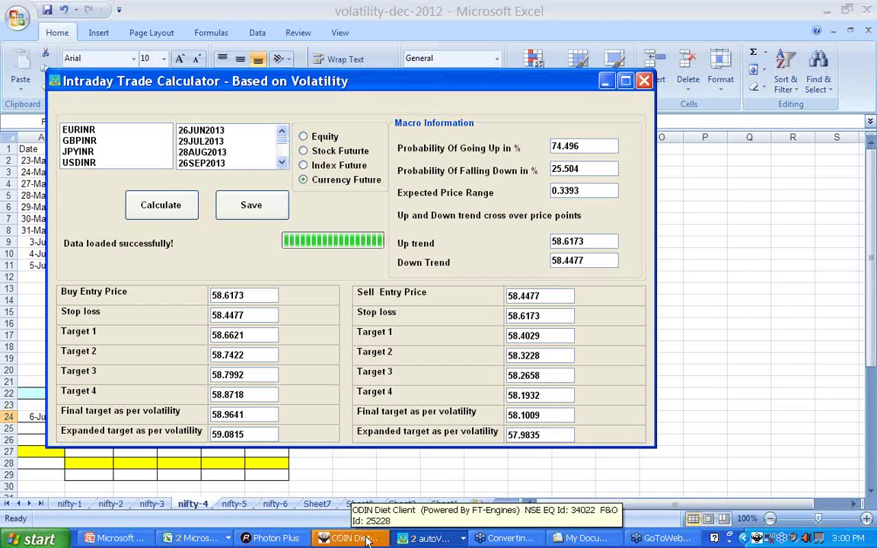
{"action": "left_click", "coordinate": [428, 539]}
{"action": "left_click", "coordinate": [434, 519]}
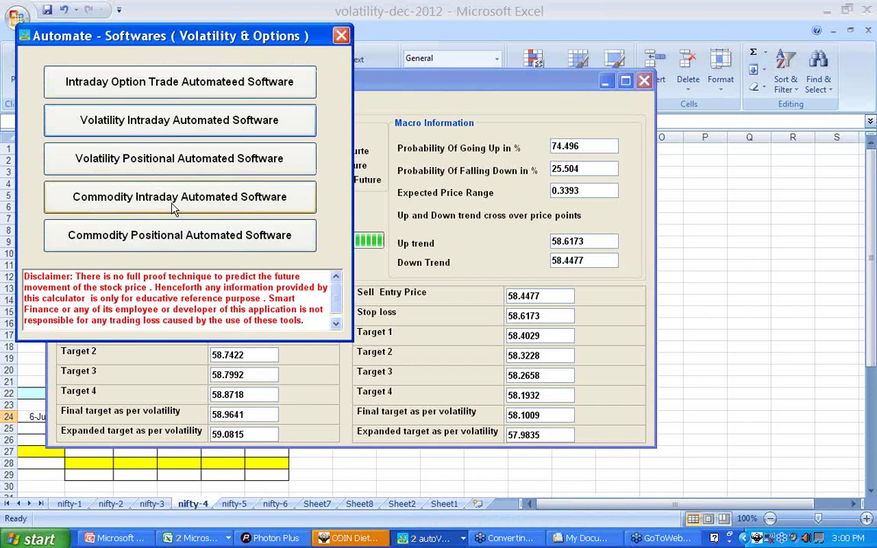
{"action": "left_click", "coordinate": [493, 257]}
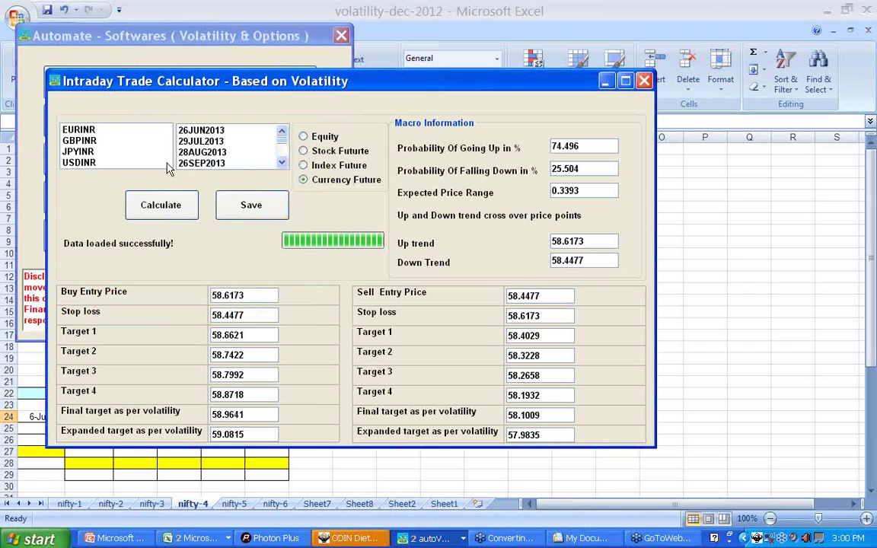
- Calculate the intraday volatility levels for the SAIL equity
{"action": "left_click", "coordinate": [303, 136]}
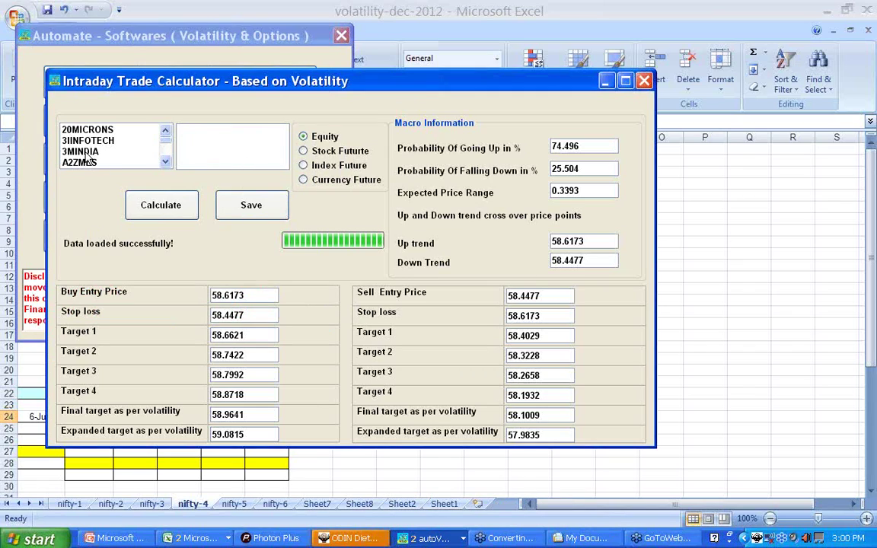
{"action": "left_click", "coordinate": [86, 153]}
{"action": "type", "text": "sad"}
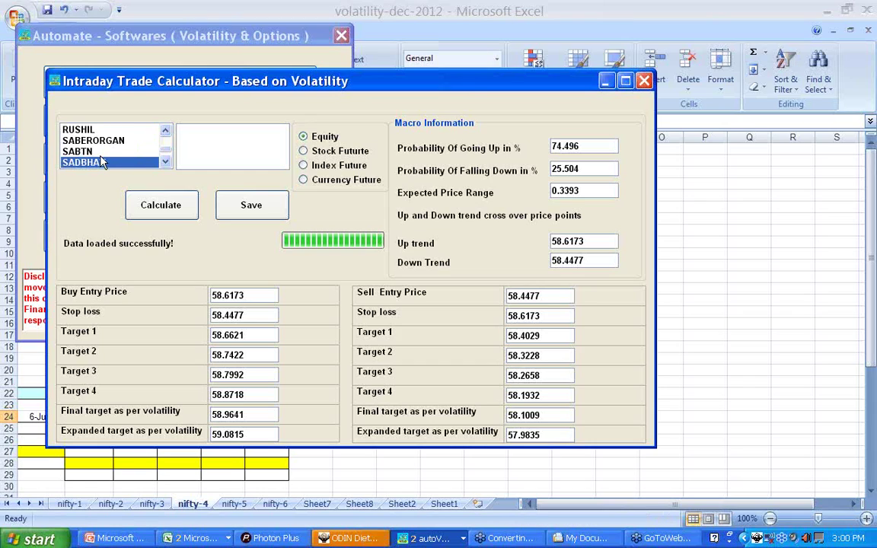
{"action": "left_click_drag", "start_coordinate": [113, 154], "coordinate": [96, 146]}
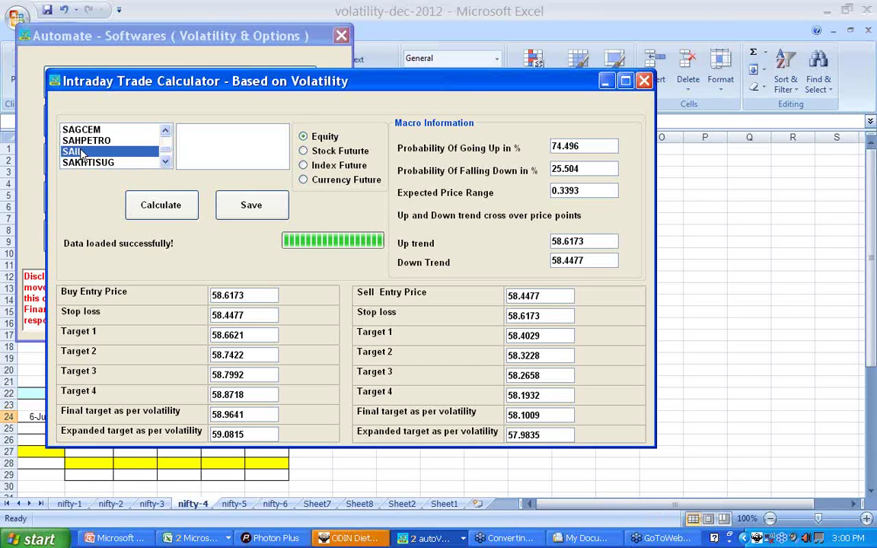
{"action": "left_click", "coordinate": [174, 215]}
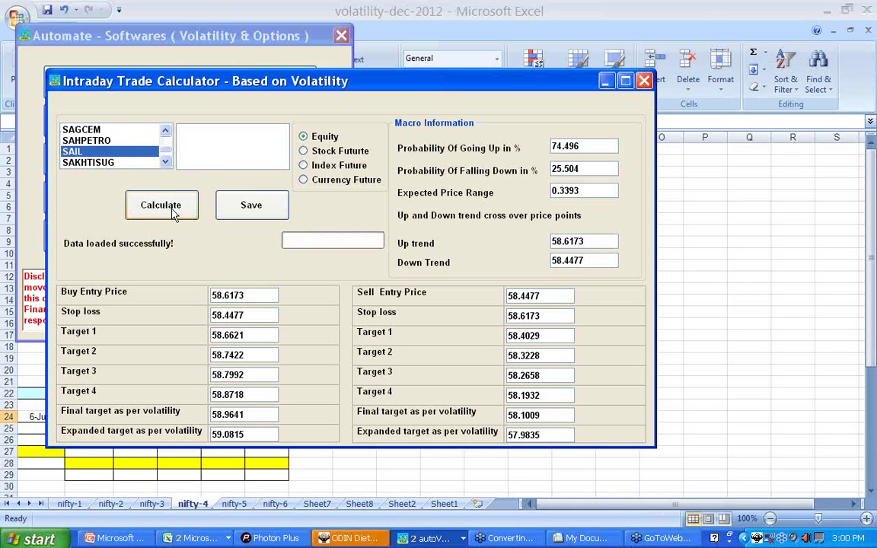
{"action": "left_click", "coordinate": [173, 214]}
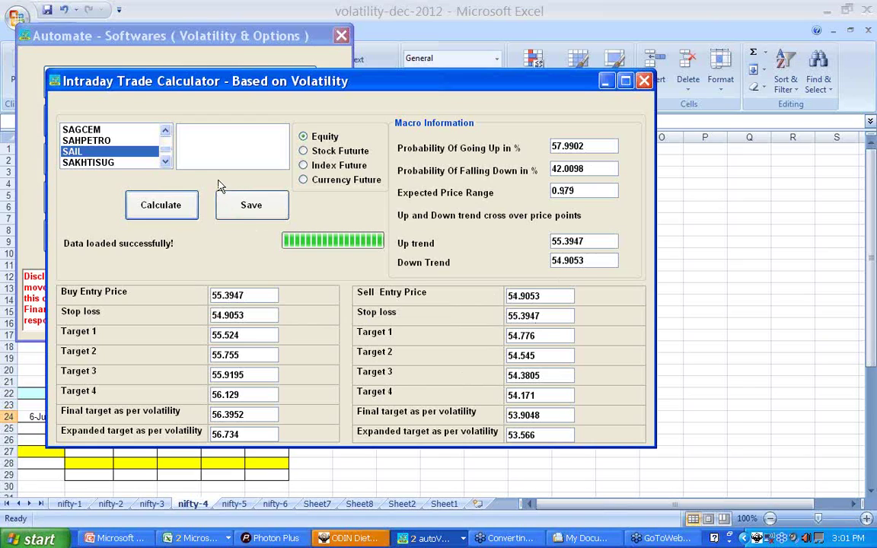
- Calculate the intraday levels for the BANKNIFTY index future with the 27JUN2013 expiry
{"action": "left_click", "coordinate": [308, 168]}
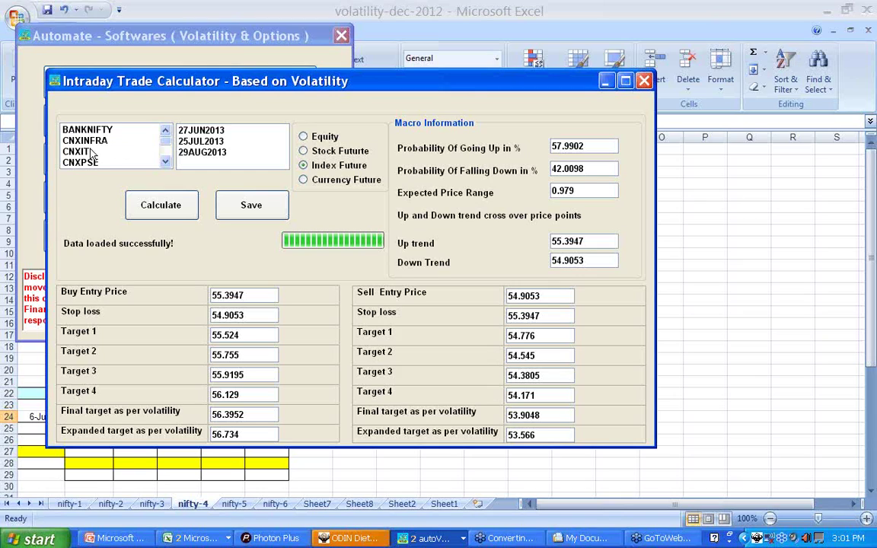
{"action": "left_click", "coordinate": [85, 129]}
{"action": "left_click", "coordinate": [207, 133]}
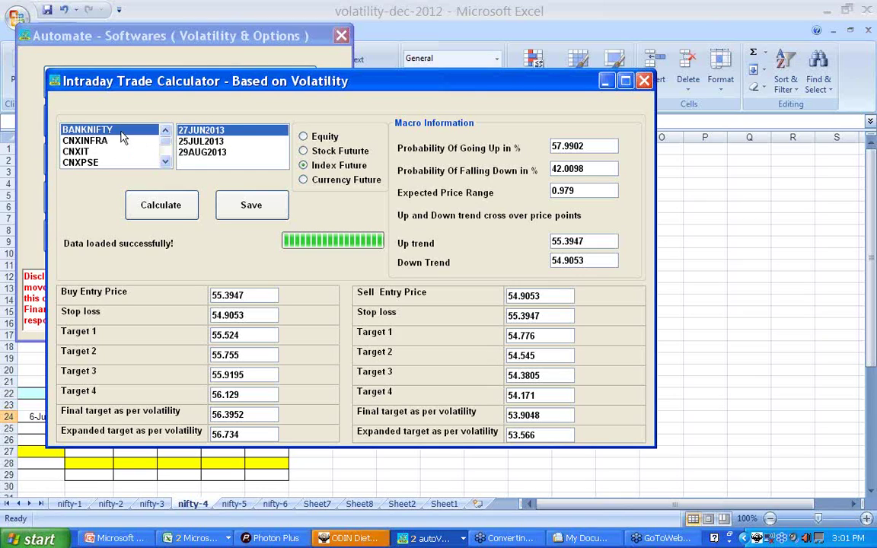
{"action": "left_click", "coordinate": [174, 216]}
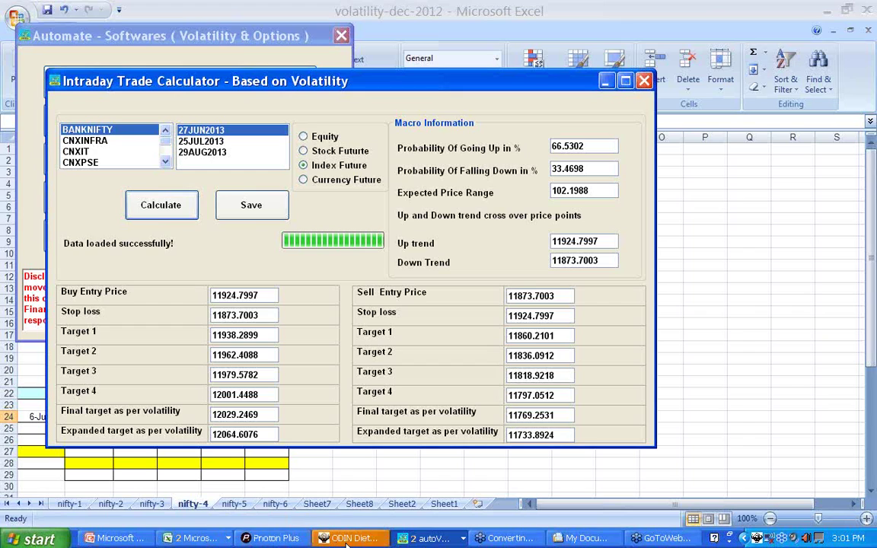
- Launch the Commodity Intraday Automated Software from the Automate launcher and select SILVER as the commodity
{"action": "left_click", "coordinate": [413, 542]}
{"action": "left_click", "coordinate": [430, 520]}
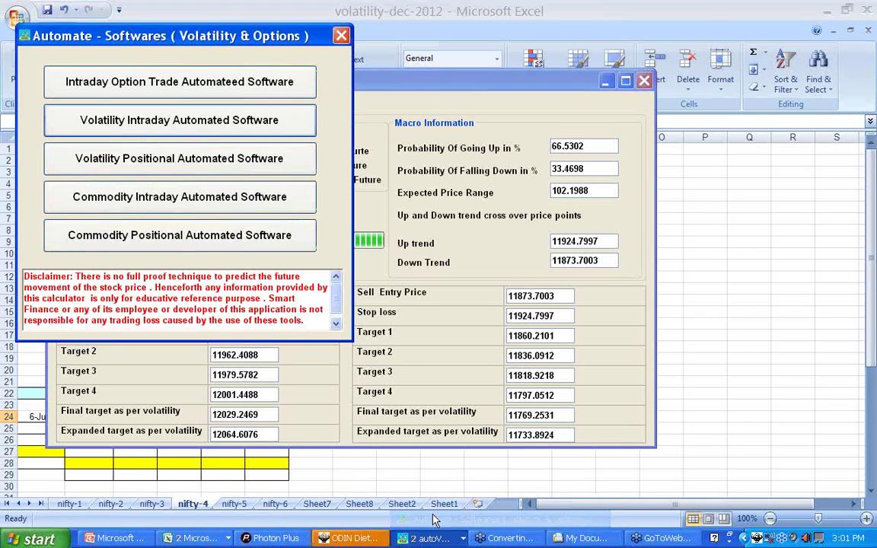
{"action": "left_click", "coordinate": [171, 201]}
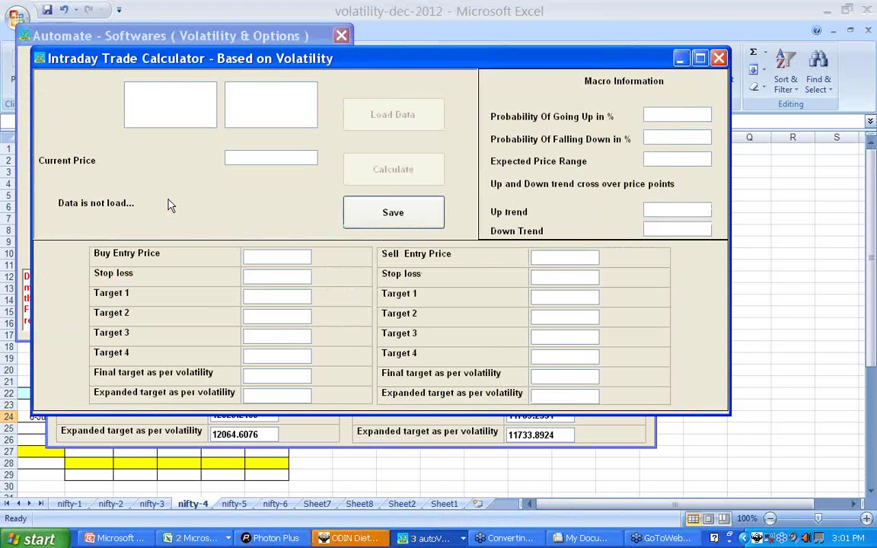
{"action": "left_click", "coordinate": [160, 111]}
{"action": "key", "text": "s"}
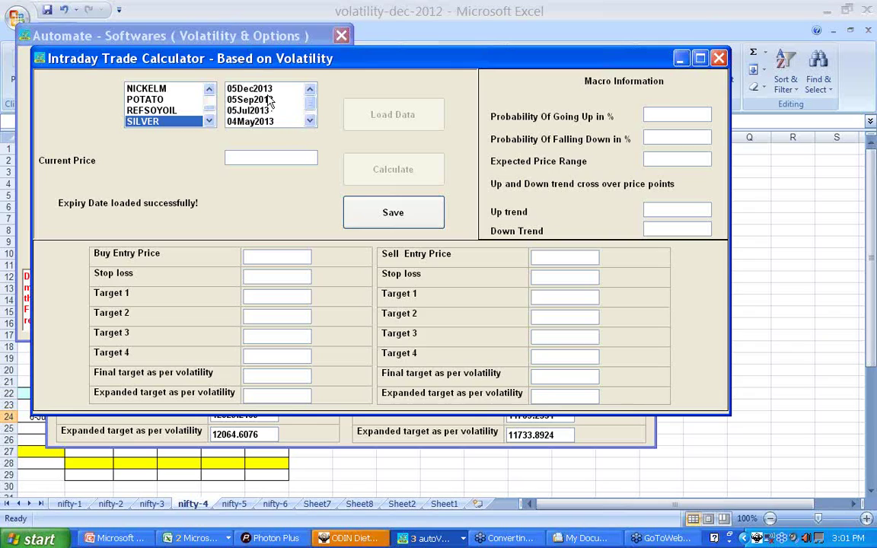
- Choose the 05Jul2013 expiry for silver, set the current price to 43800, load the data and calculate the levels
{"action": "left_click", "coordinate": [251, 111]}
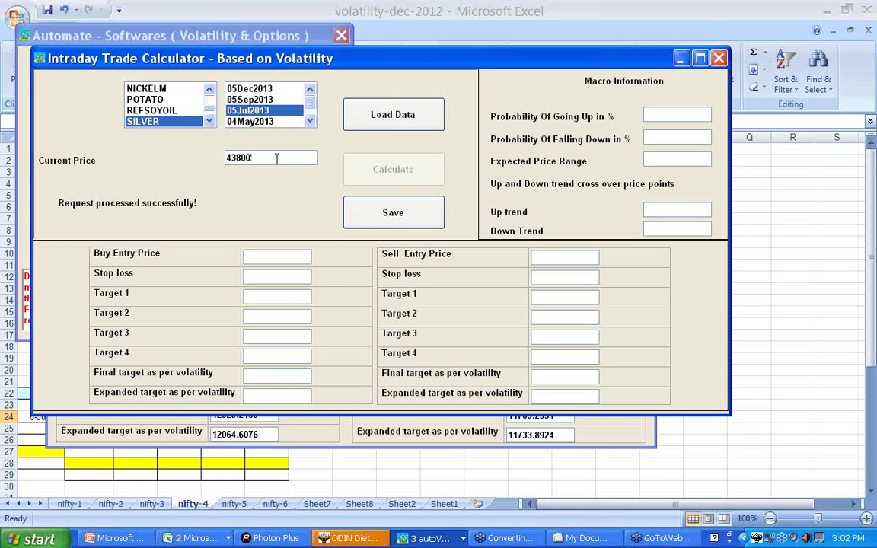
{"action": "left_click", "coordinate": [410, 116]}
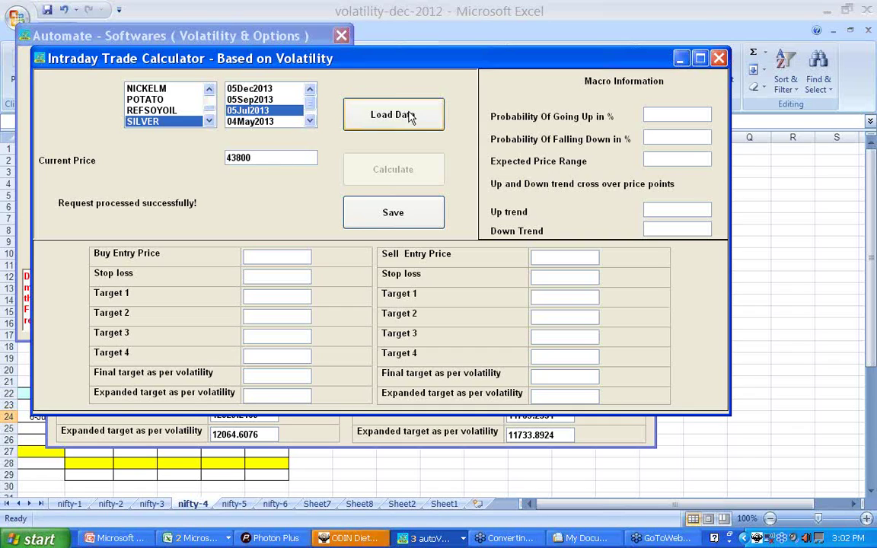
{"action": "left_click", "coordinate": [435, 318]}
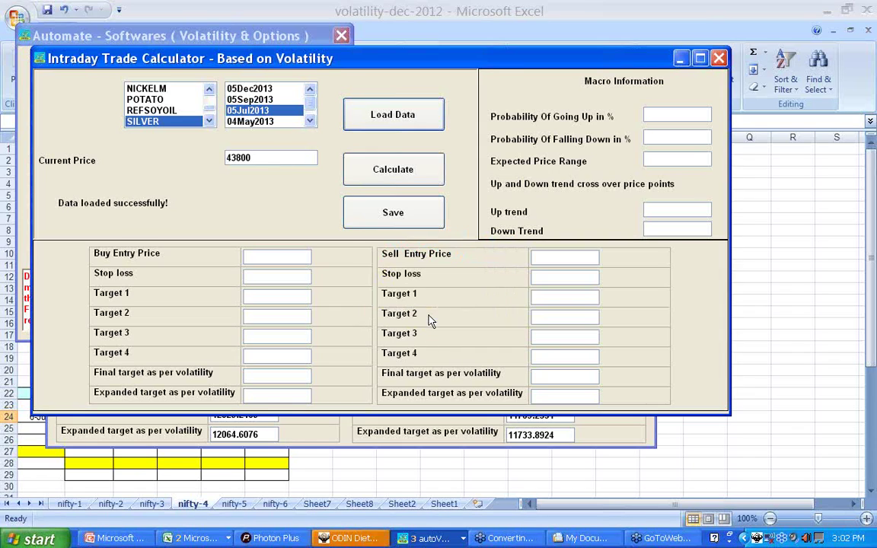
{"action": "left_click", "coordinate": [388, 171]}
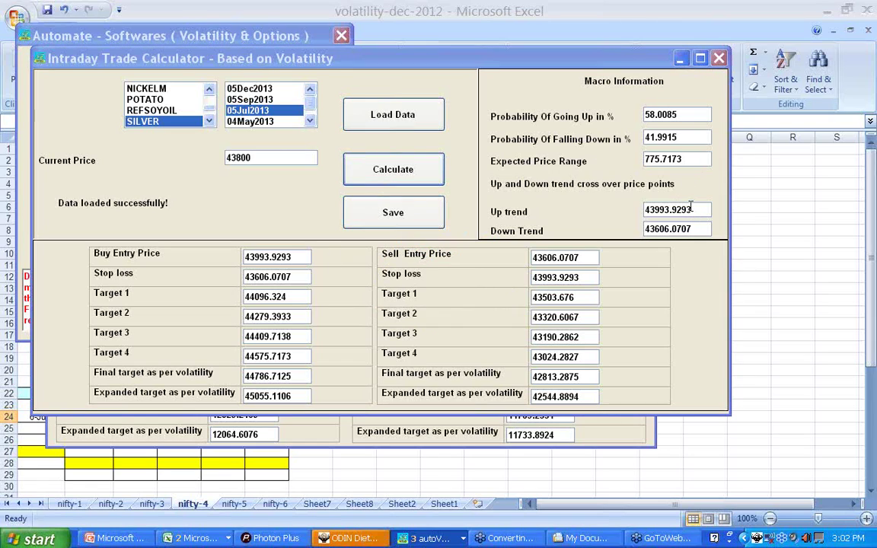
- Mark with the pen silver's current price, the buy and sell entry prices, and the buy-side stop loss and targets
{"action": "left_click_drag", "start_coordinate": [259, 239], "coordinate": [279, 221]}
{"action": "mouse_move", "coordinate": [251, 140]}
{"action": "left_mouse_down"}
{"action": "mouse_move", "coordinate": [217, 156]}
{"action": "mouse_move", "coordinate": [267, 161]}
{"action": "left_mouse_up"}
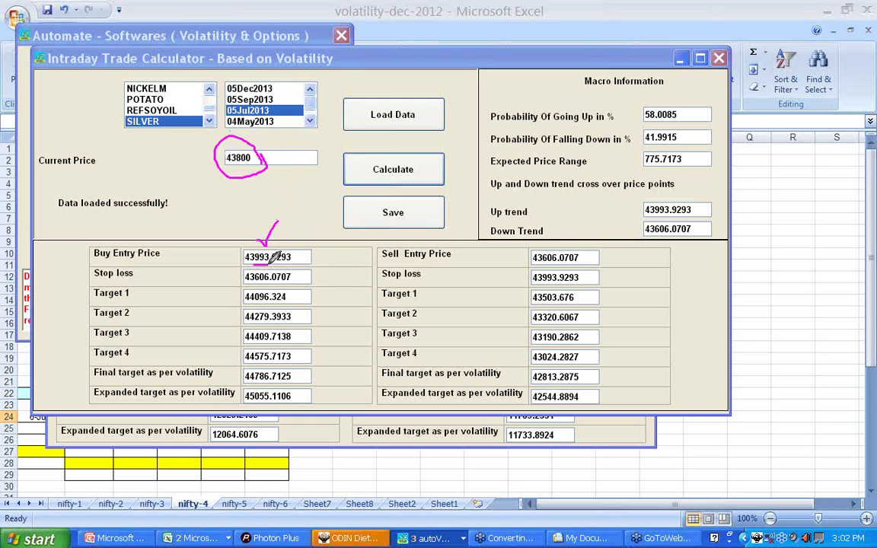
{"action": "left_click_drag", "start_coordinate": [539, 266], "coordinate": [570, 266]}
{"action": "left_click_drag", "start_coordinate": [296, 274], "coordinate": [298, 395]}
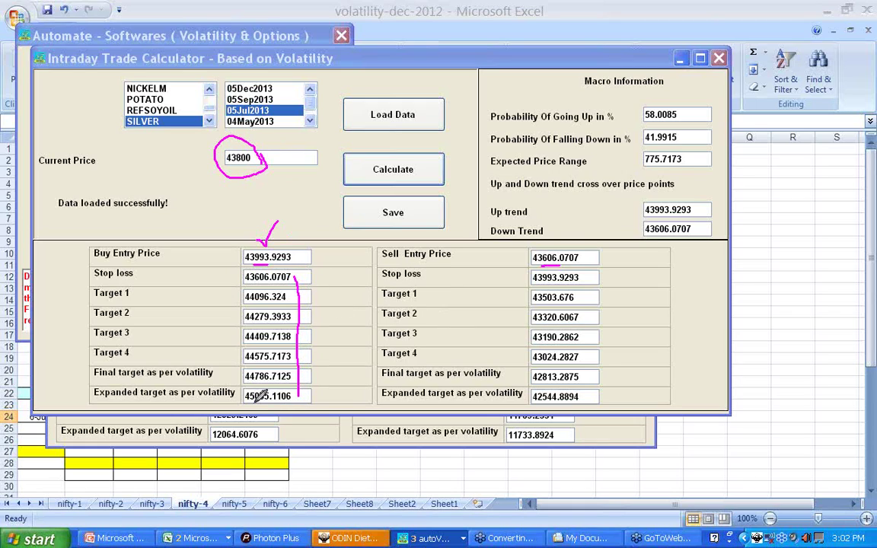
{"action": "left_click_drag", "start_coordinate": [247, 402], "coordinate": [270, 402]}
{"action": "mouse_move", "coordinate": [203, 279]}
{"action": "left_mouse_down"}
{"action": "mouse_move", "coordinate": [238, 310]}
{"action": "mouse_move", "coordinate": [221, 335]}
{"action": "left_mouse_up"}
- Close the commodity calculator and switch back to the volatility-dec-2012 workbook in Excel
{"action": "left_click", "coordinate": [718, 58]}
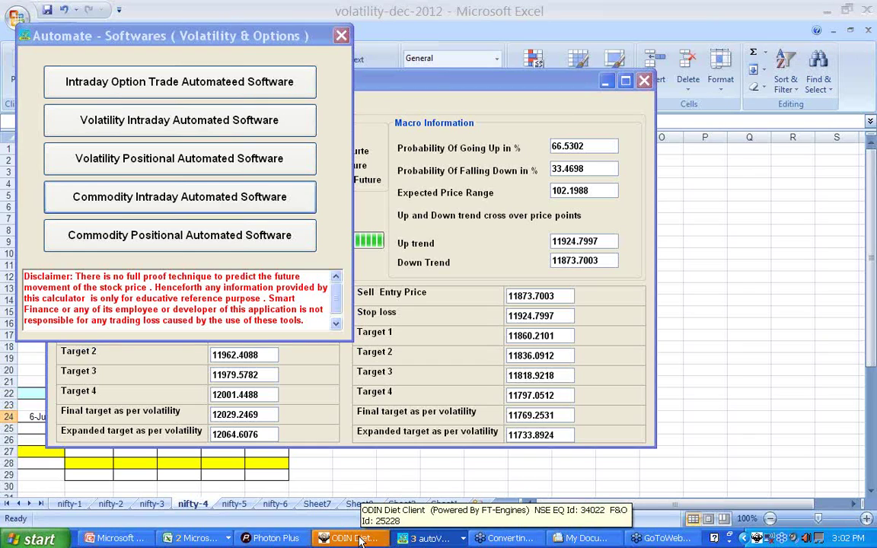
{"action": "left_click", "coordinate": [195, 538]}
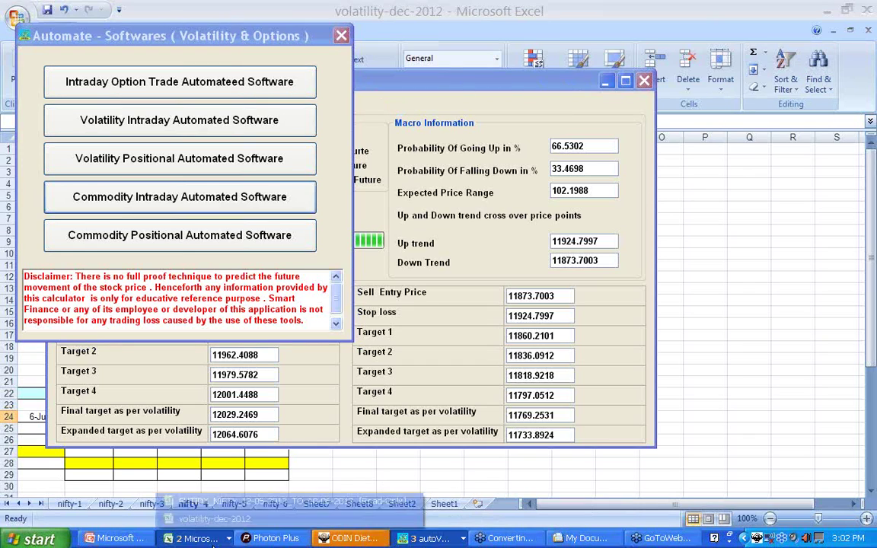
{"action": "left_click", "coordinate": [217, 520]}
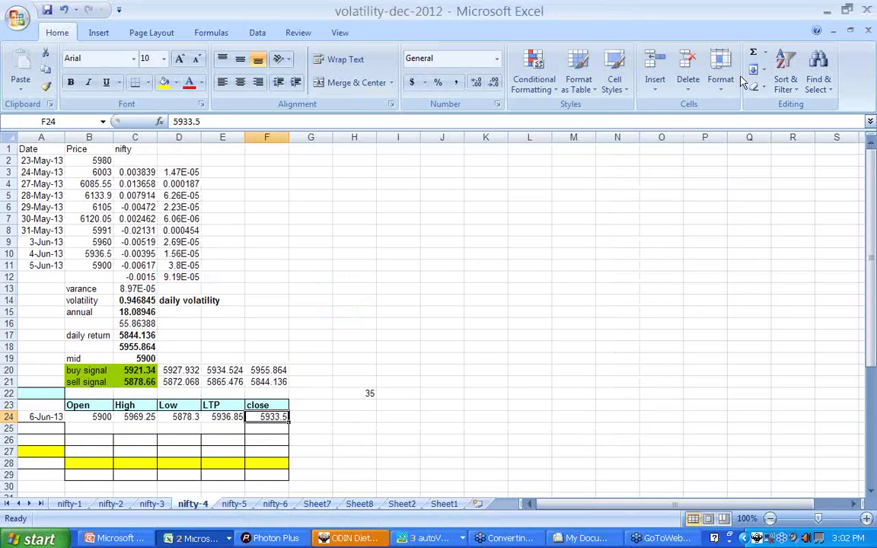